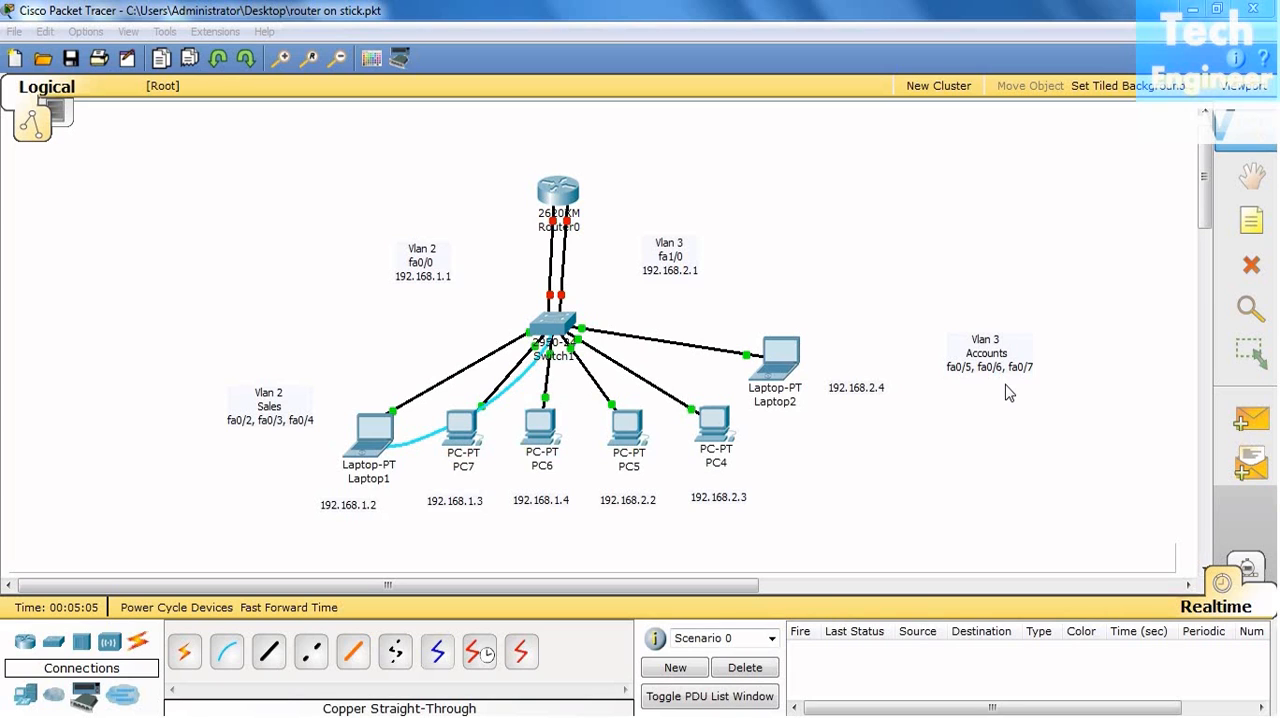
- Open the command line of Switch1 and enter privileged EXEC mode with "en"
left_click(548, 338)
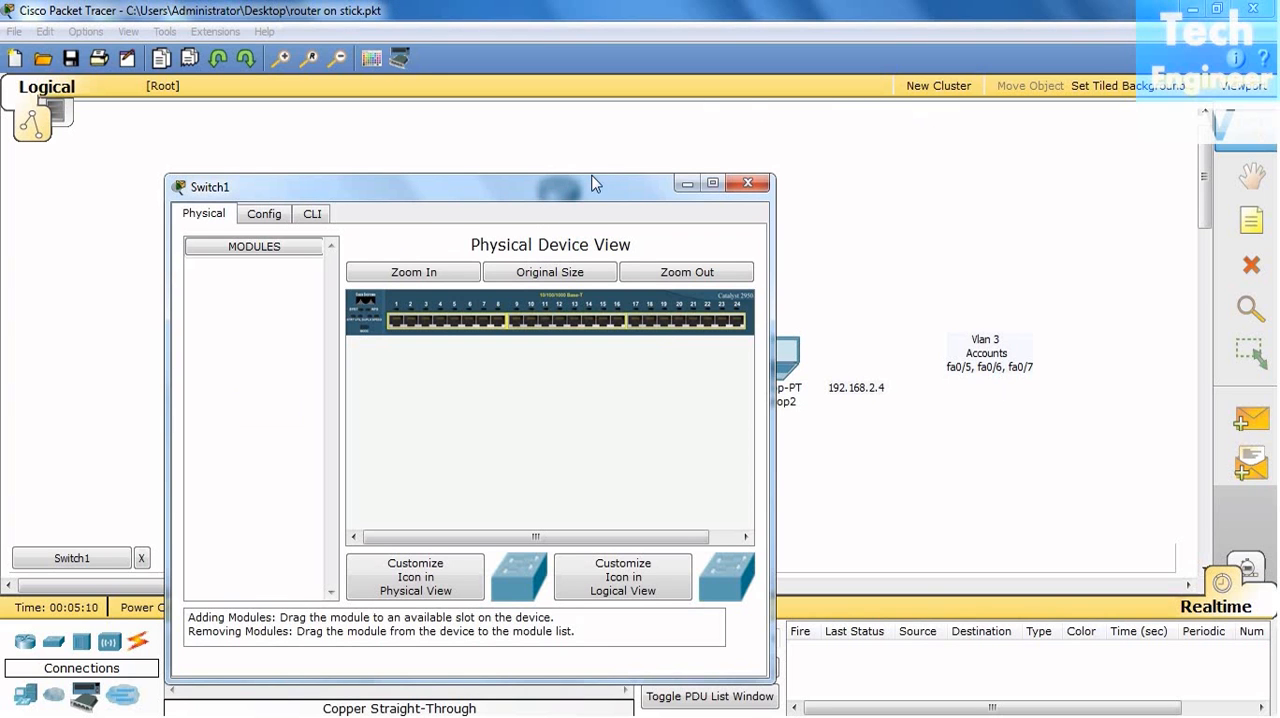
left_click_drag(596, 190, 941, 103)
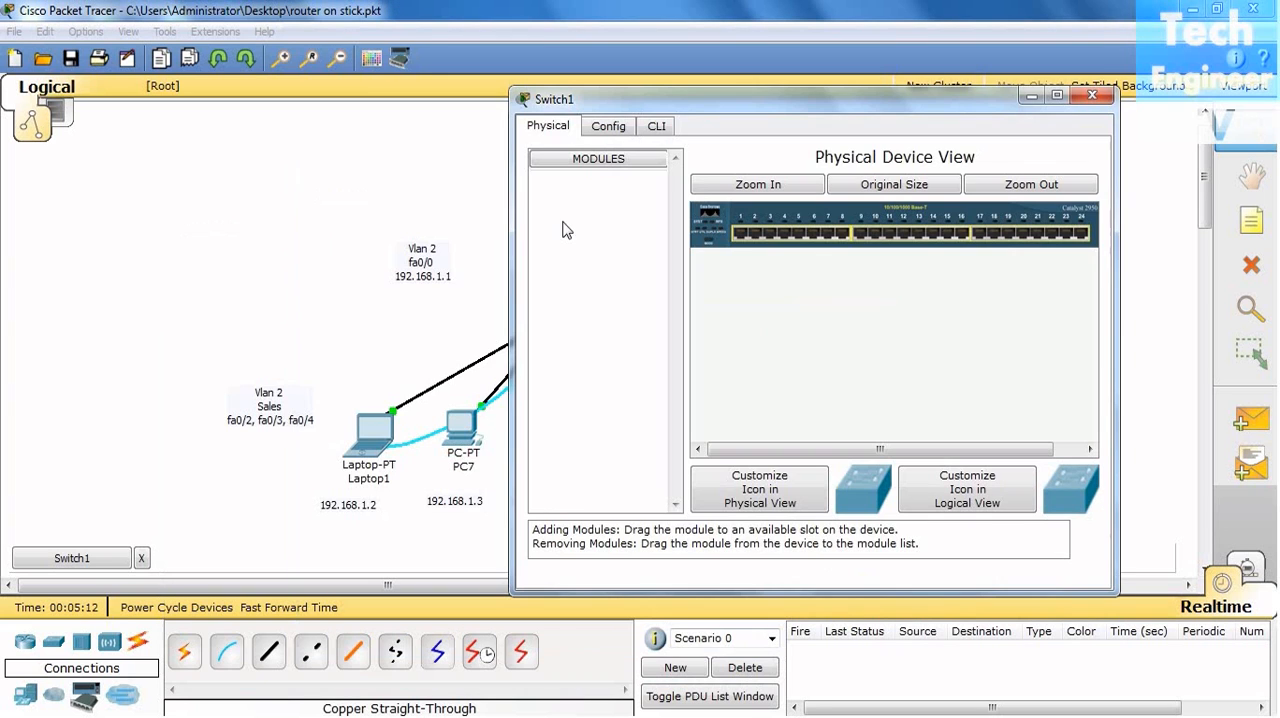
left_click(660, 127)
key("Return")
key("Return")
key("Return")
type("en")
- Run "show vlan" on Switch1 and examine the ports assigned to the Sales and Accounts VLANs
key("Return")
key("Return")
key("Return")
key("Return")
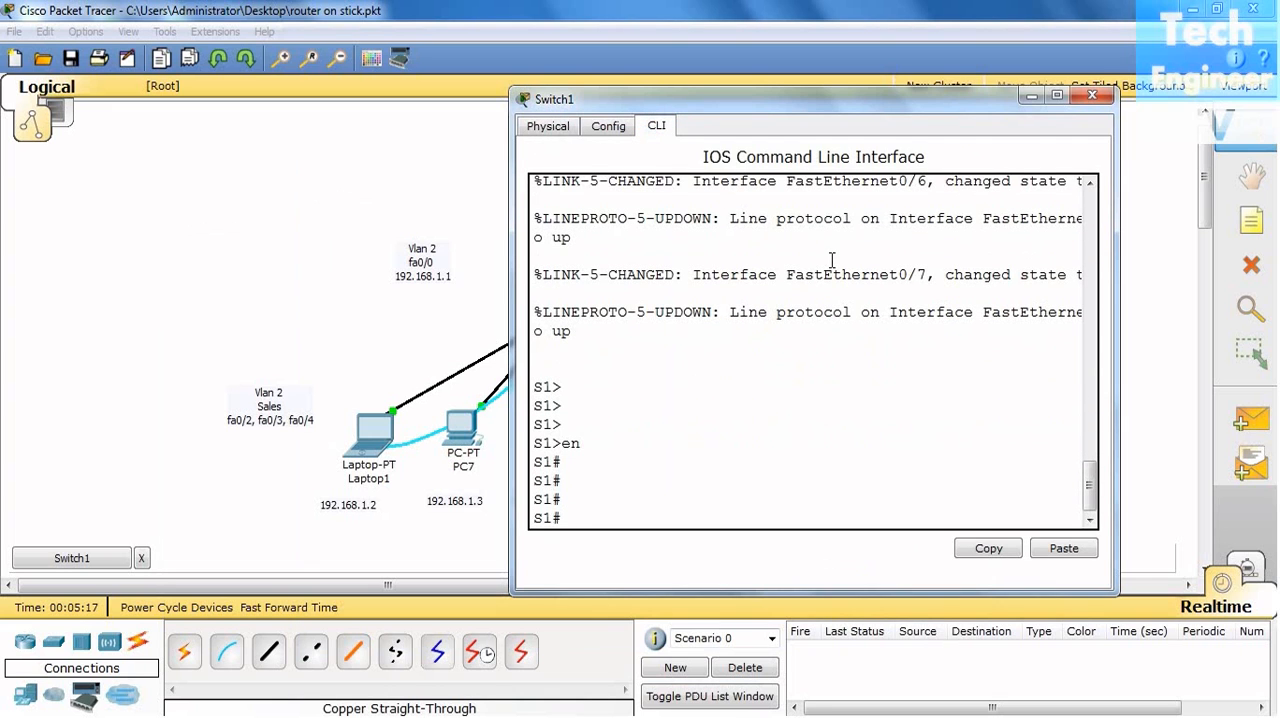
type("show")
type(" vlqa")
key("BackSpace")
key("BackSpace")
type("an")
key("Return")
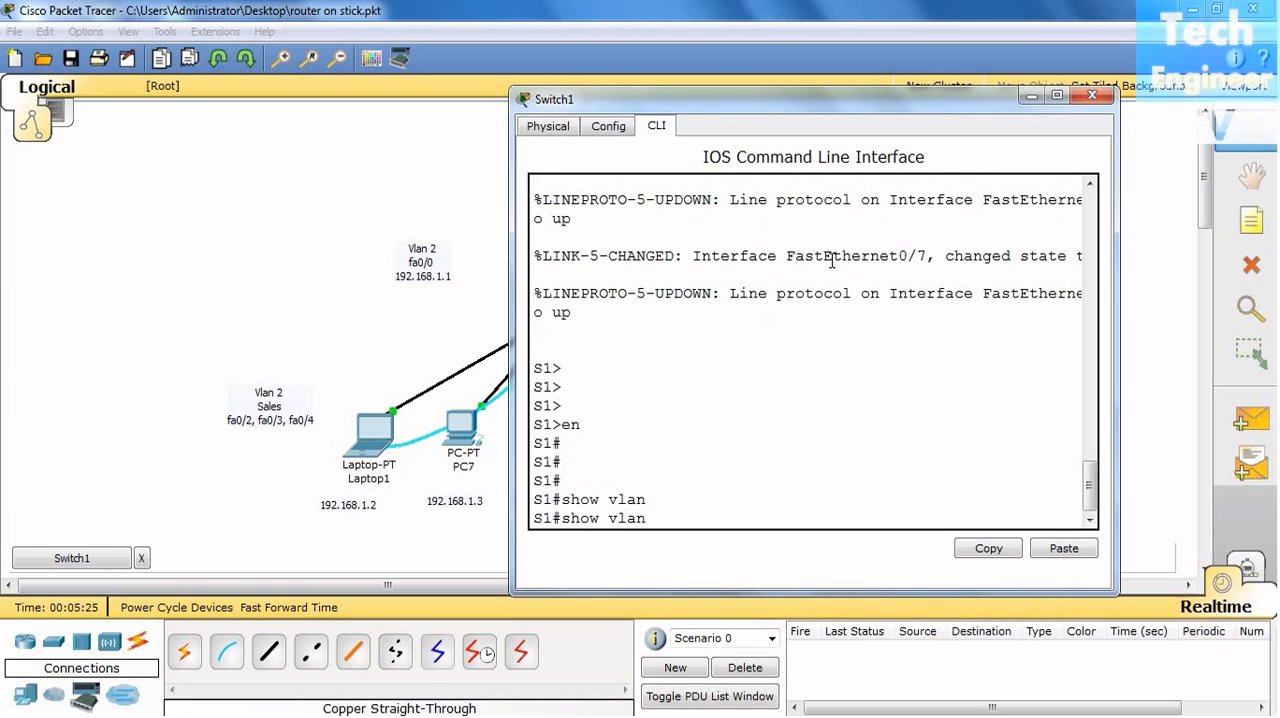
key("space")
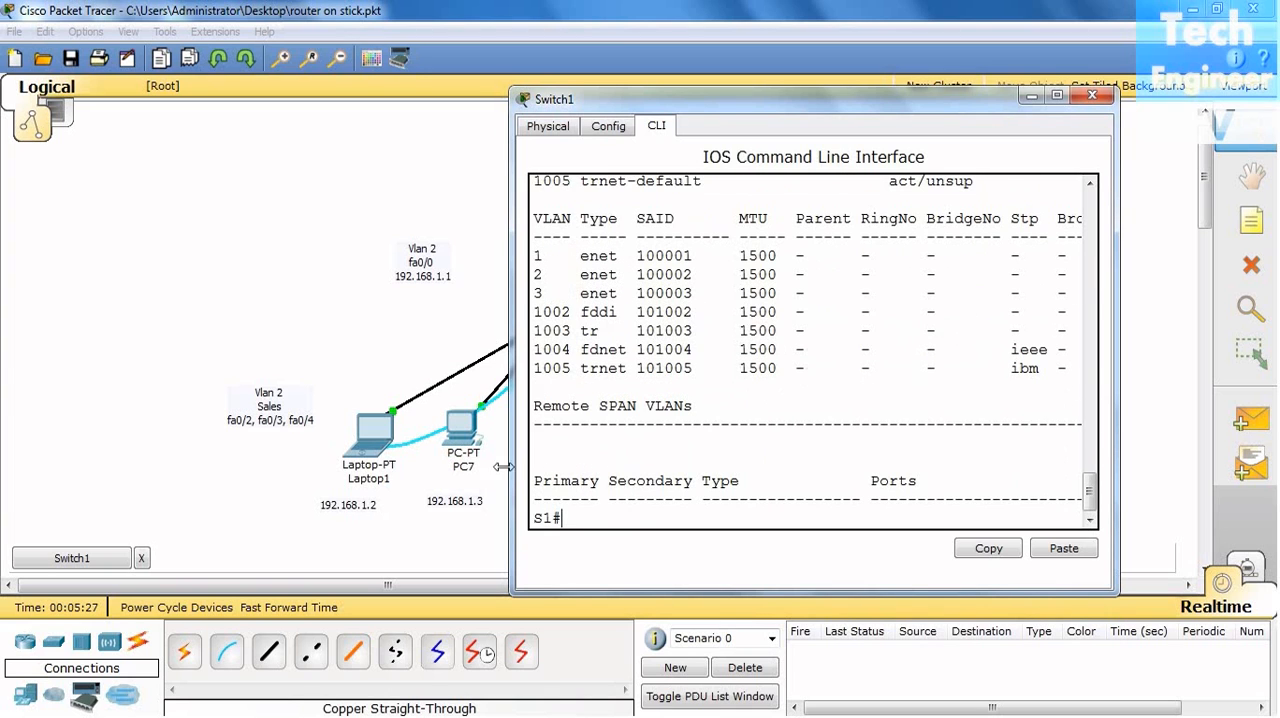
left_click_drag(510, 447, 262, 447)
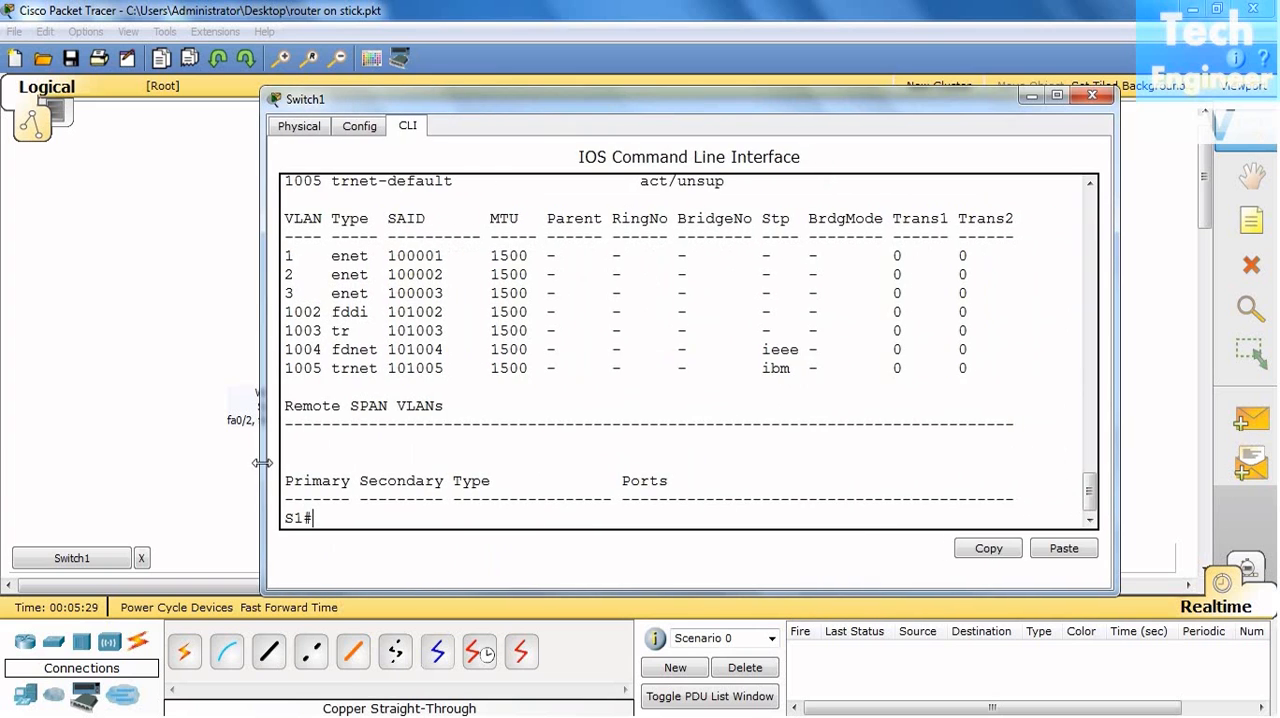
scroll(540, 427, "up", 6)
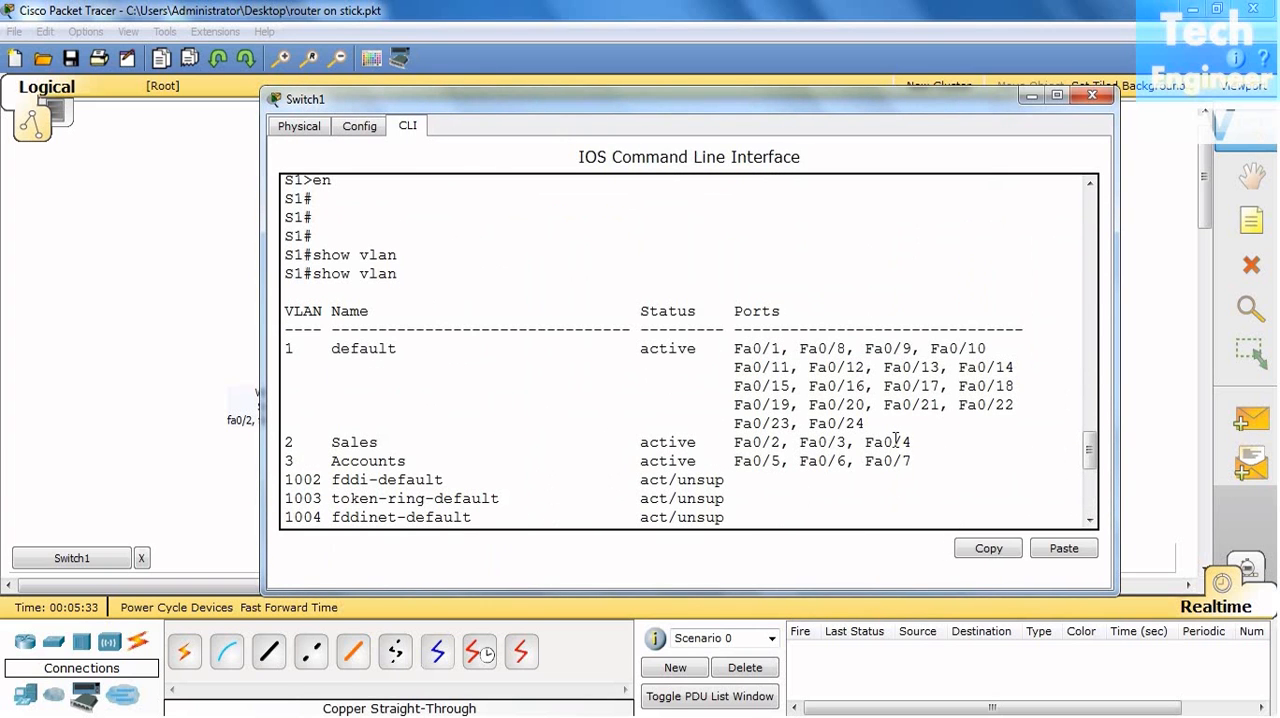
- Open the command prompt of Laptop1 and ping 192.168.2.2
left_click(114, 369)
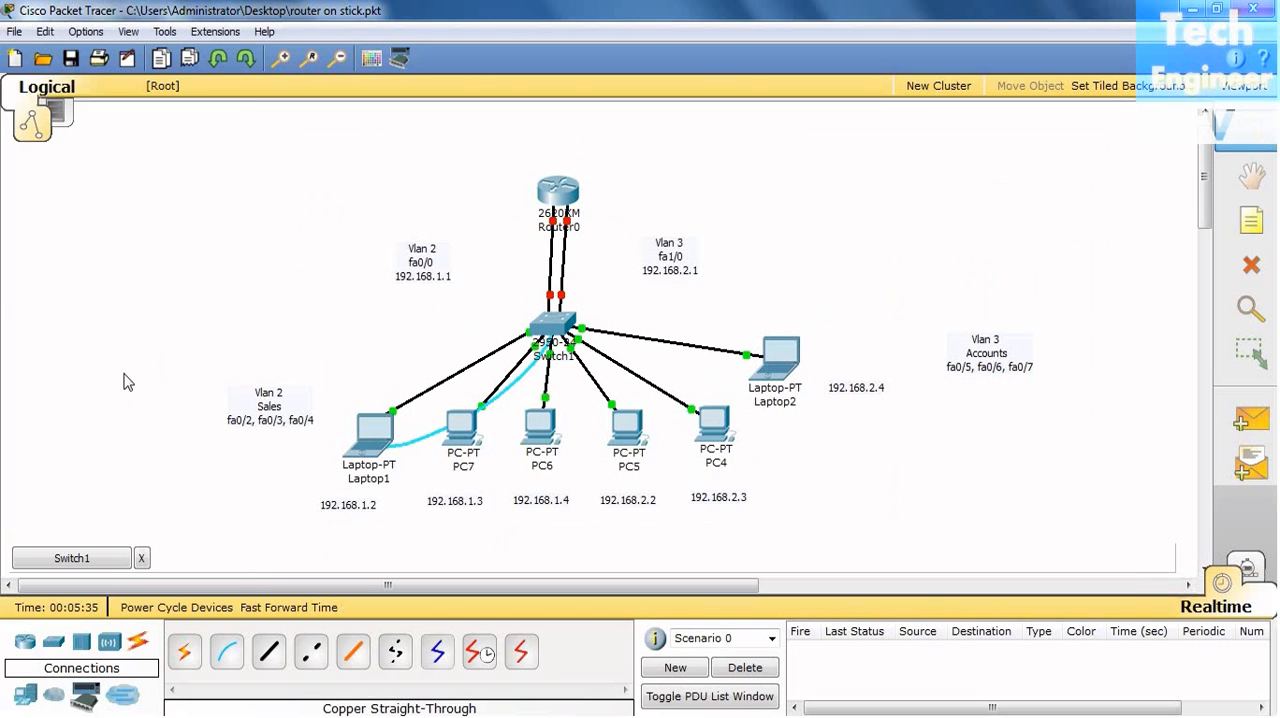
left_click(372, 430)
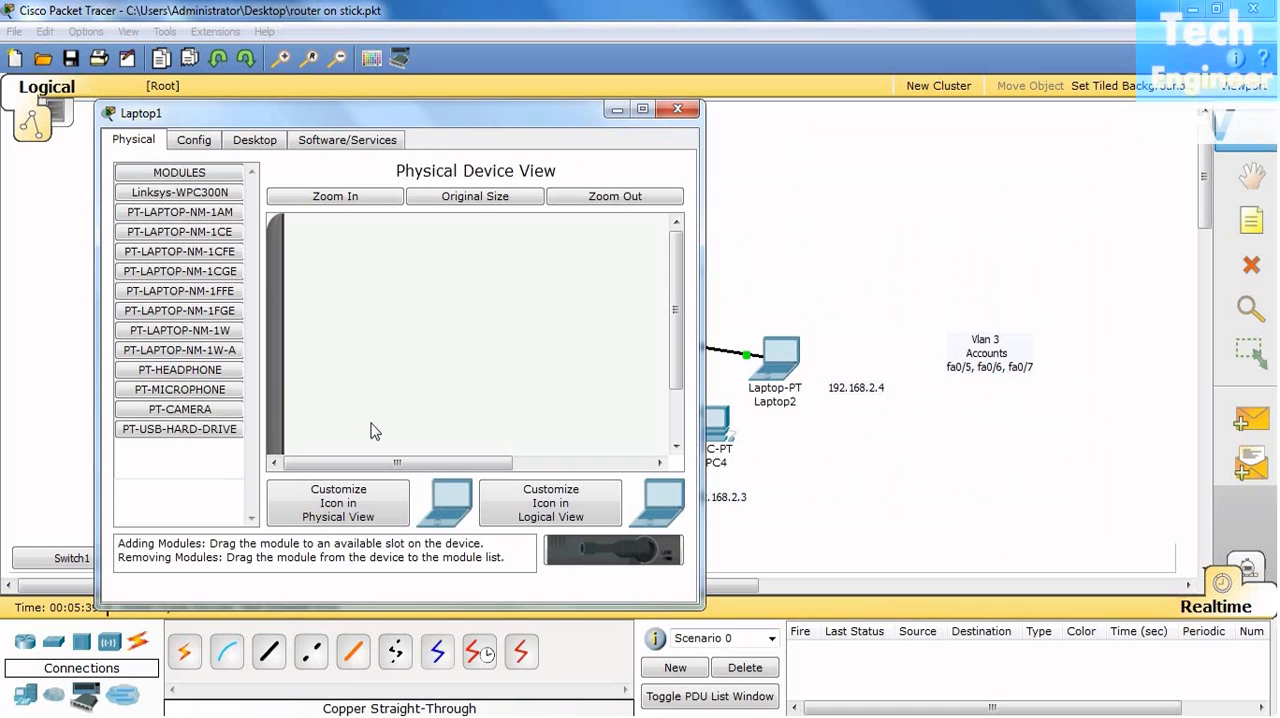
left_click_drag(380, 115, 285, 92)
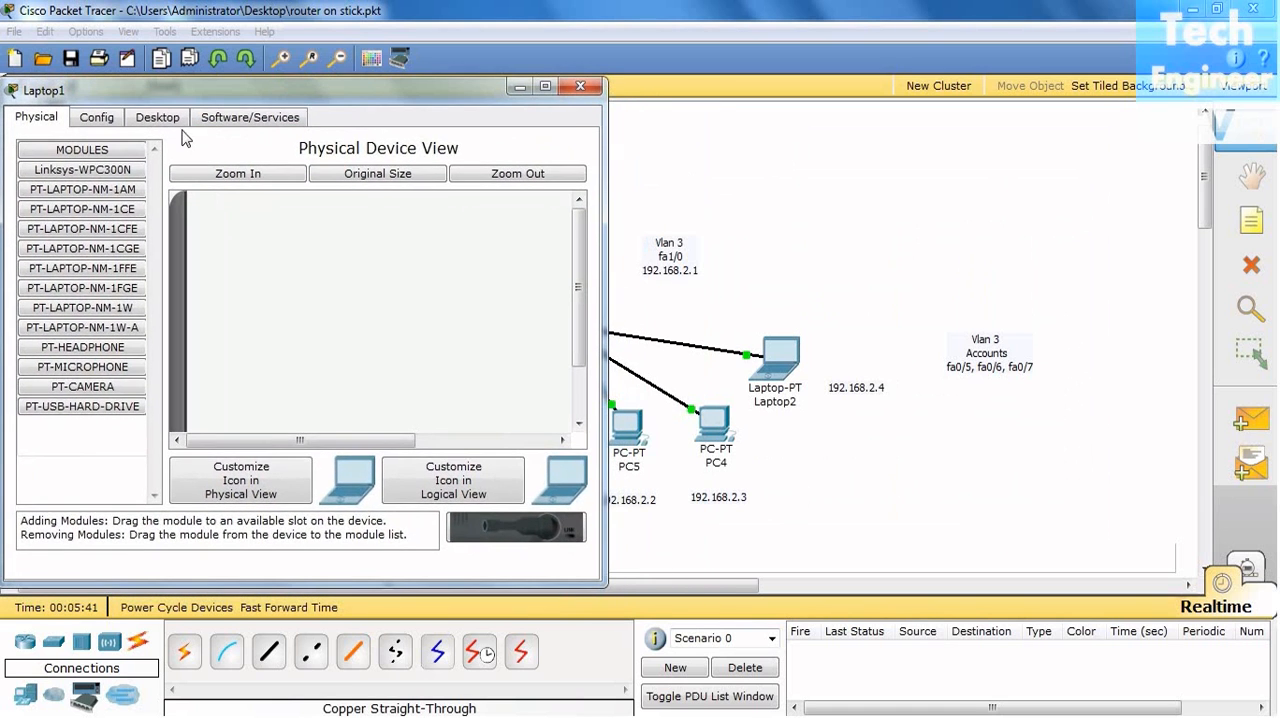
left_click(178, 127)
left_click(463, 243)
type("ping")
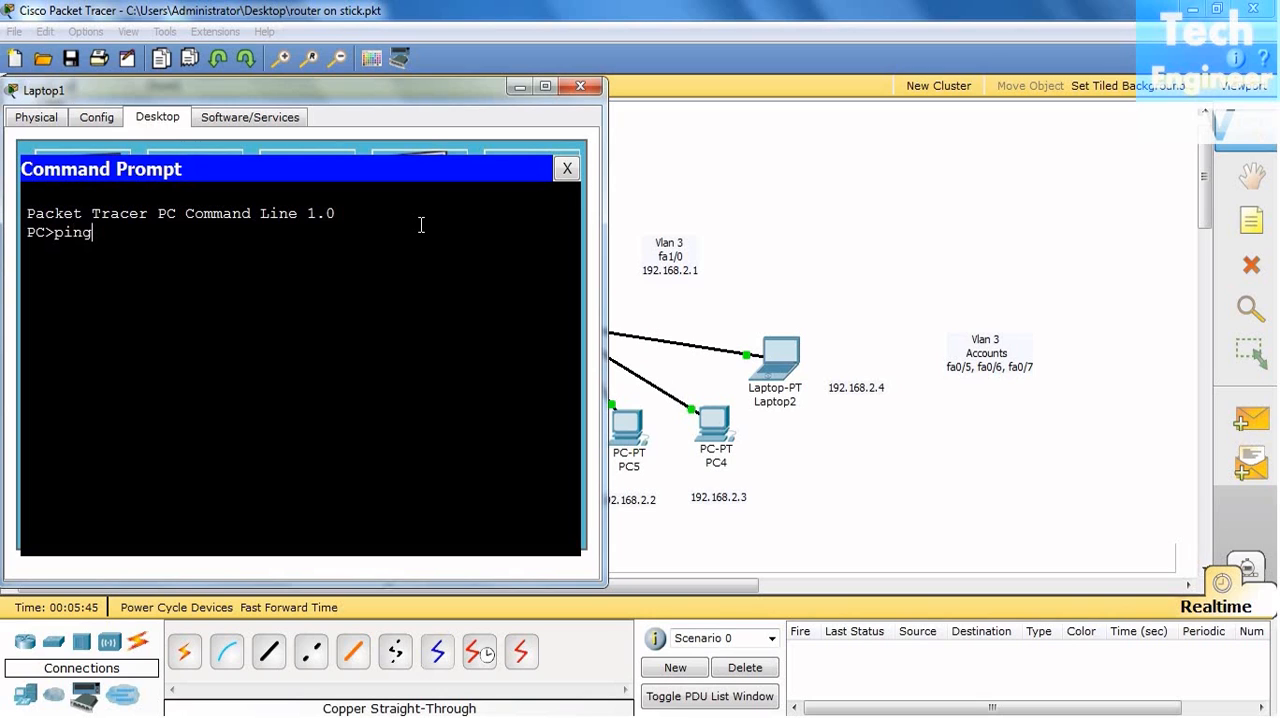
type(" 192.168.2.2")
key("Return")
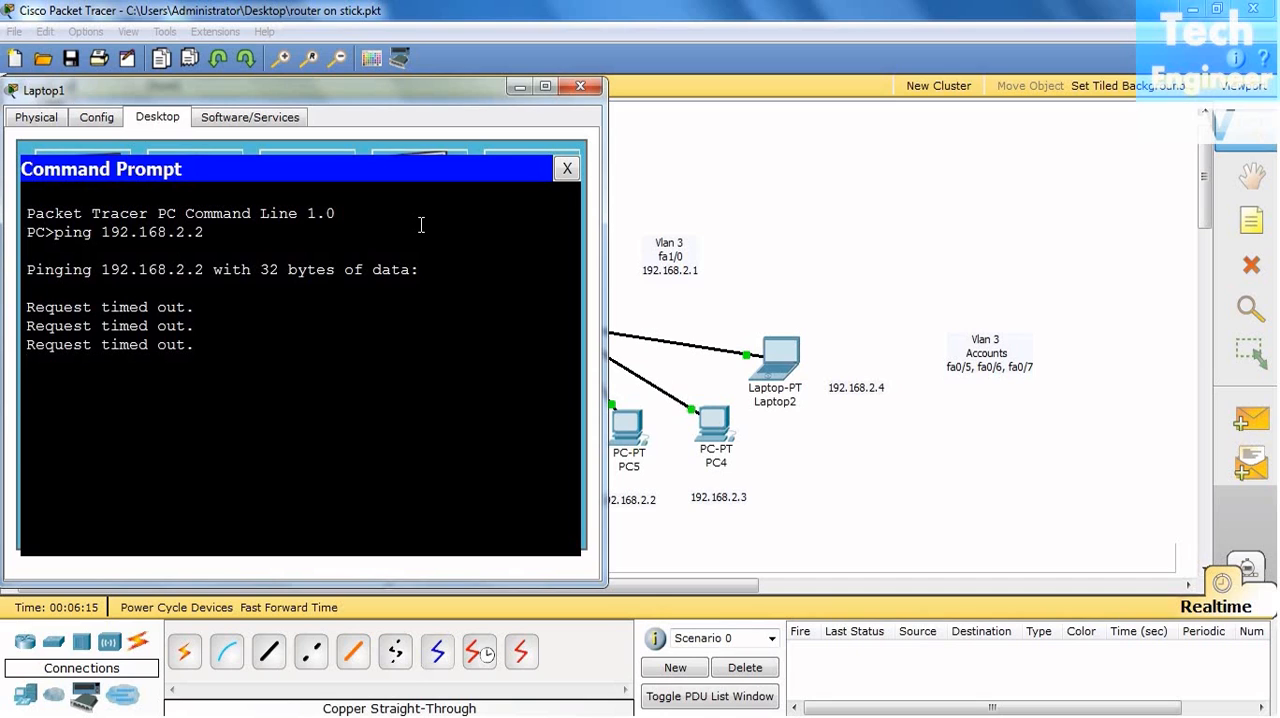
- Ping 192.168.1.2 from Laptop1 and close the laptop's window
key("Up")
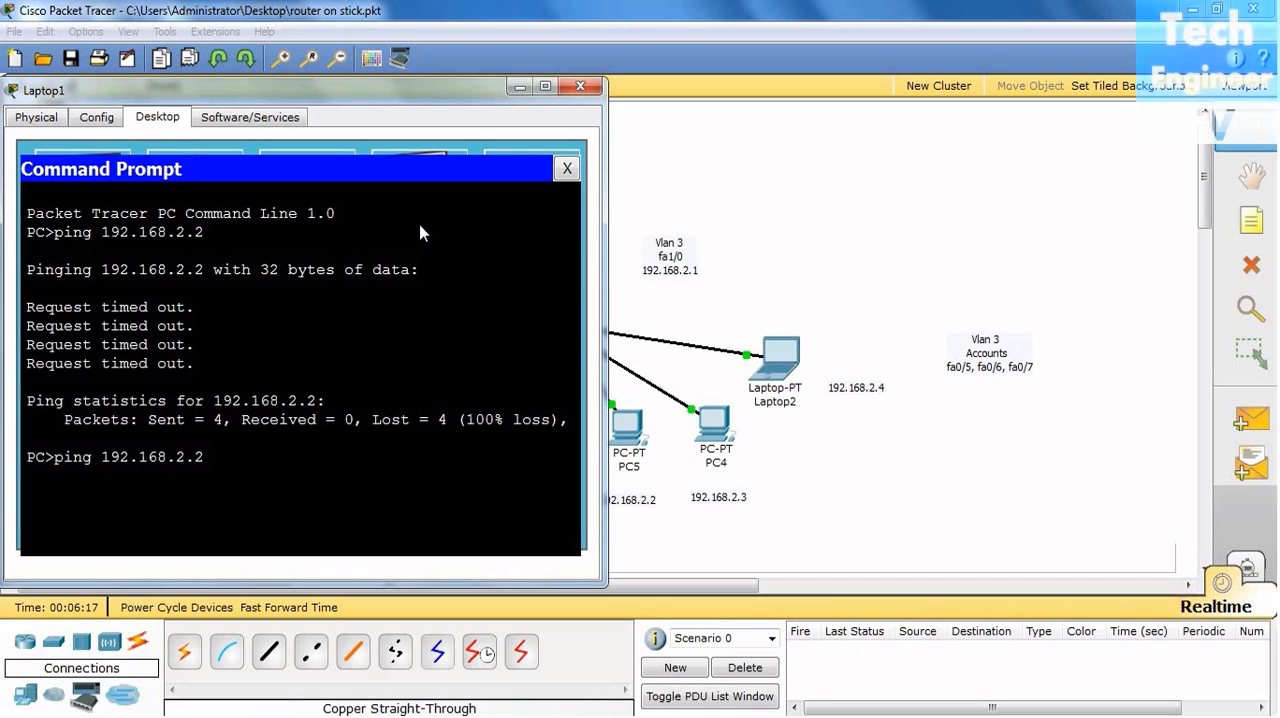
key("Left")
key("Left")
key("BackSpace")
type("1")
key("Return")
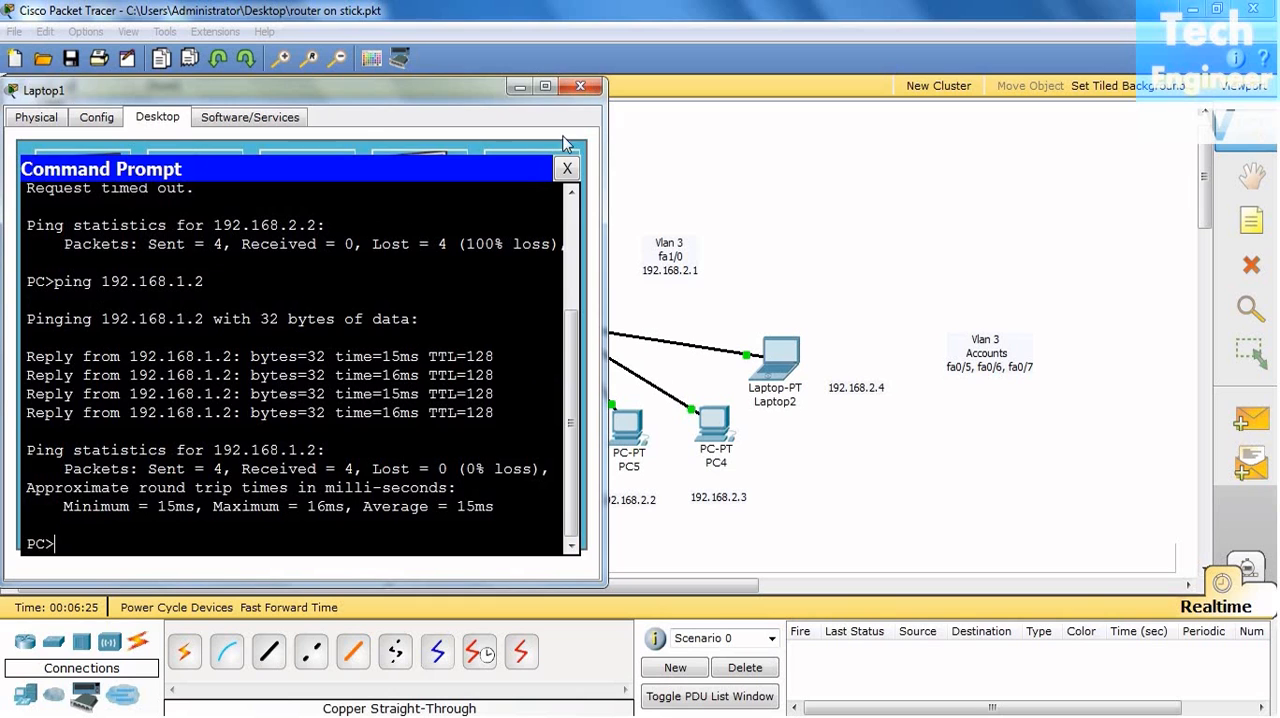
left_click(581, 88)
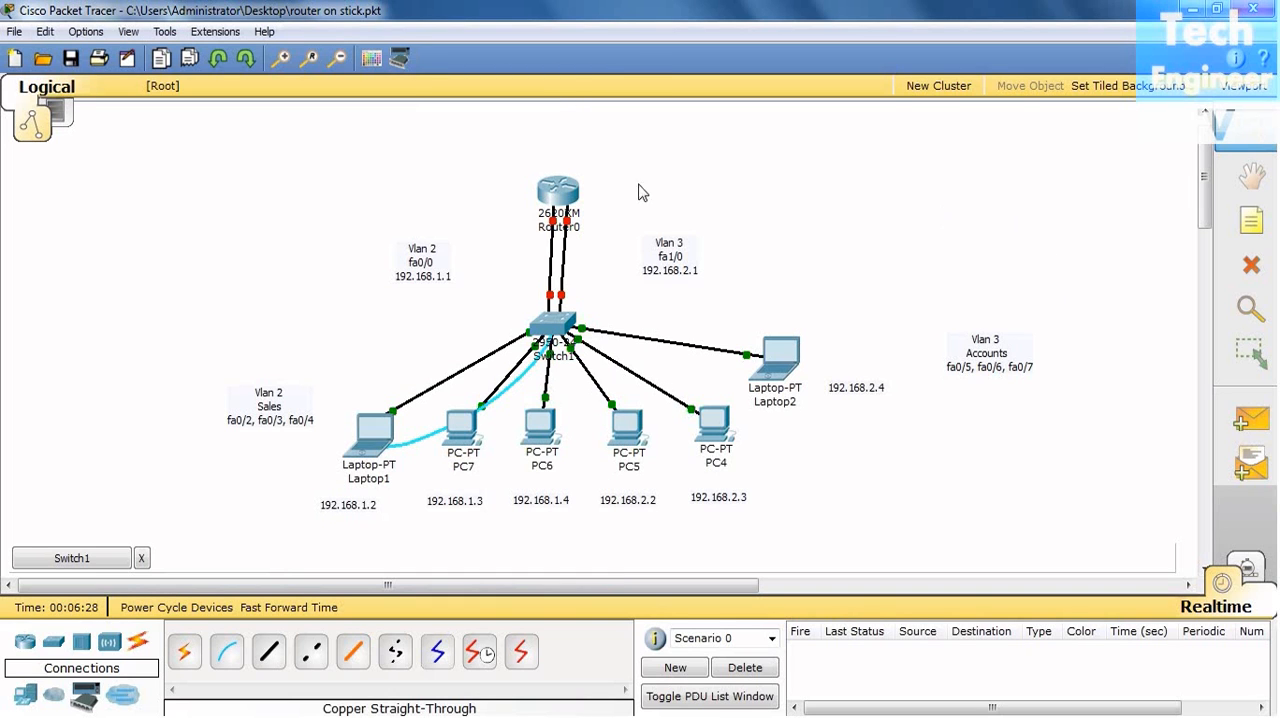
- Return to the Switch1 command line and enter global configuration mode with "configure terminal"
left_click(558, 326)
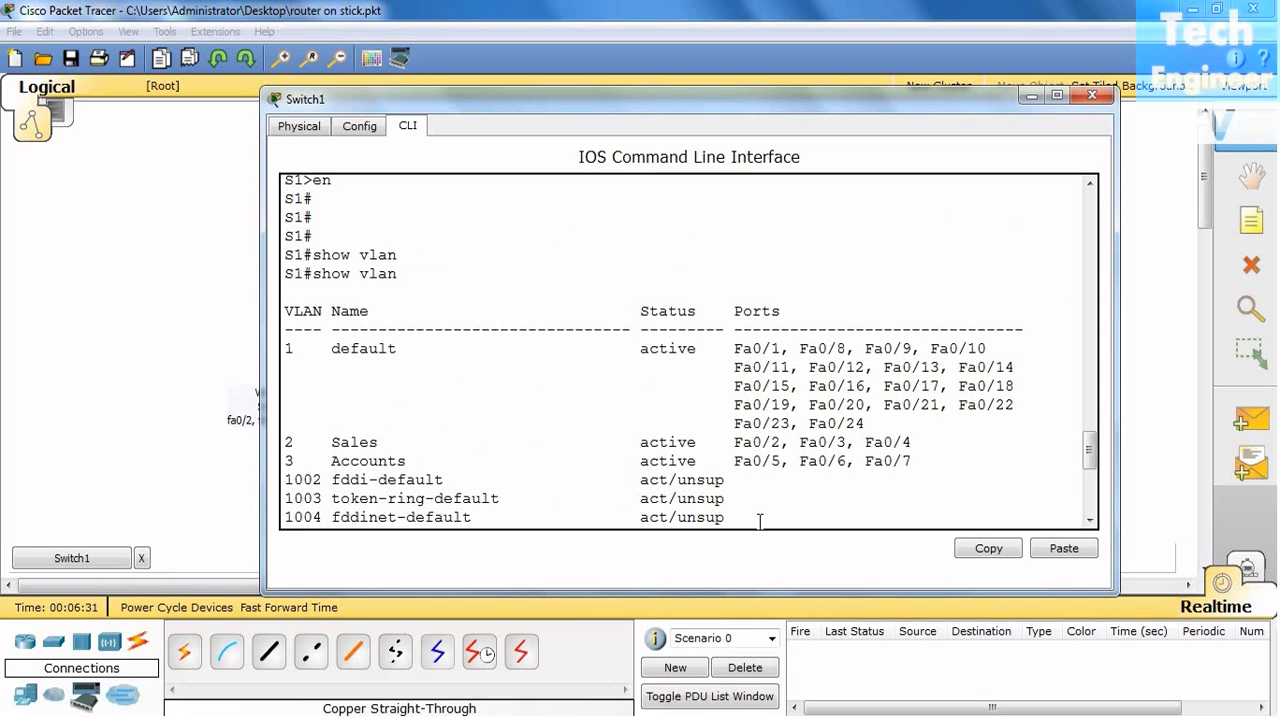
key("Return")
key("Return")
key("Return")
key("Return")
key("Return")
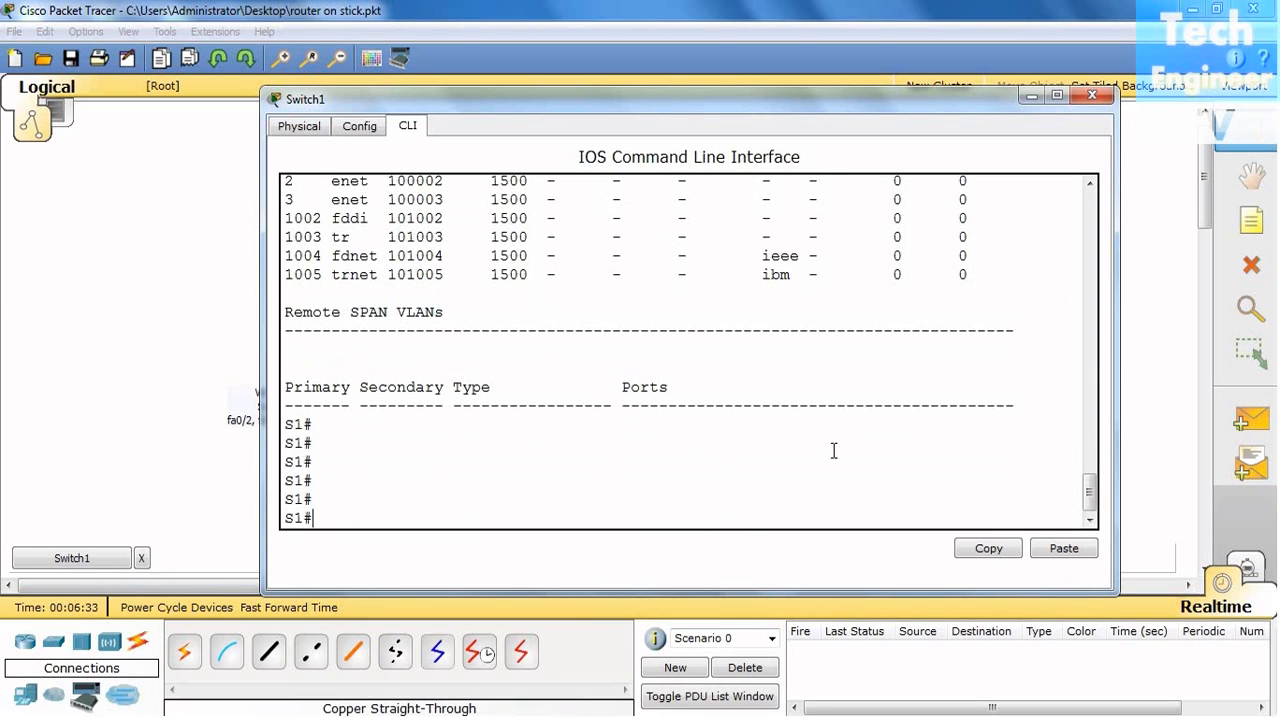
type("in")
key("Tab")
key("BackSpace")
key("BackSpace")
type("cong")
key("BackSpace")
type("fig")
key("BackSpace")
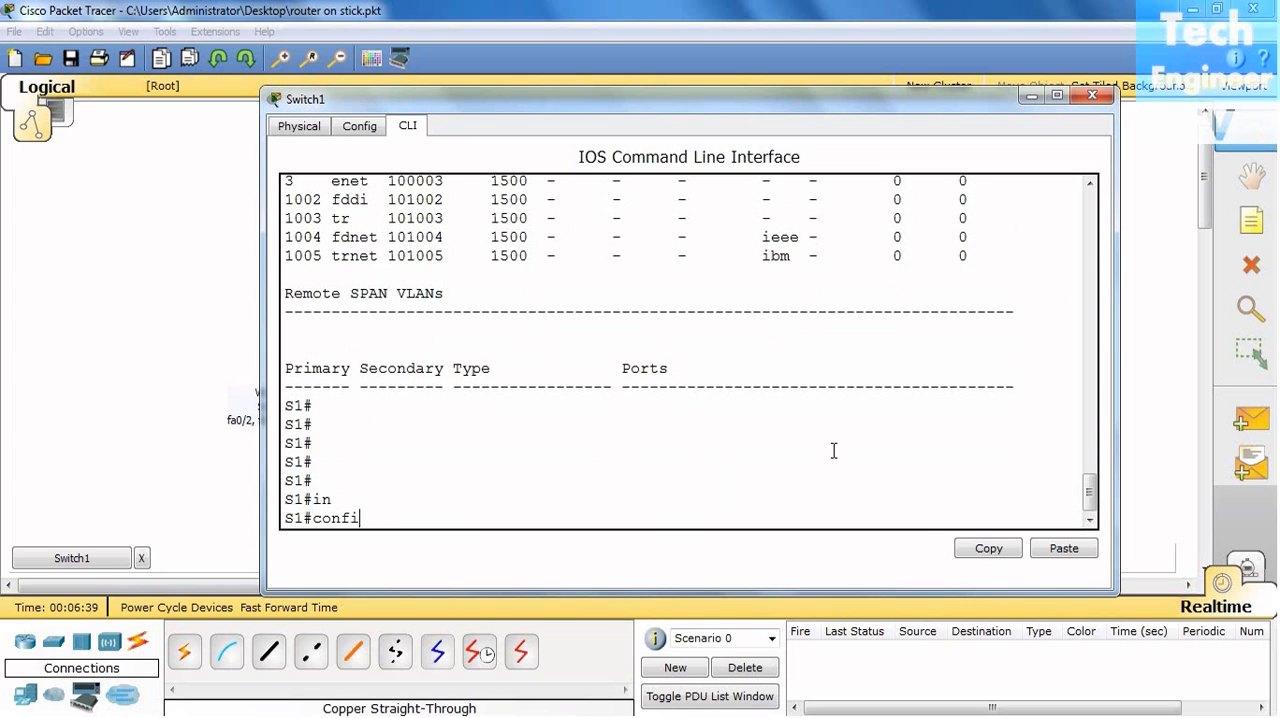
key("Tab")
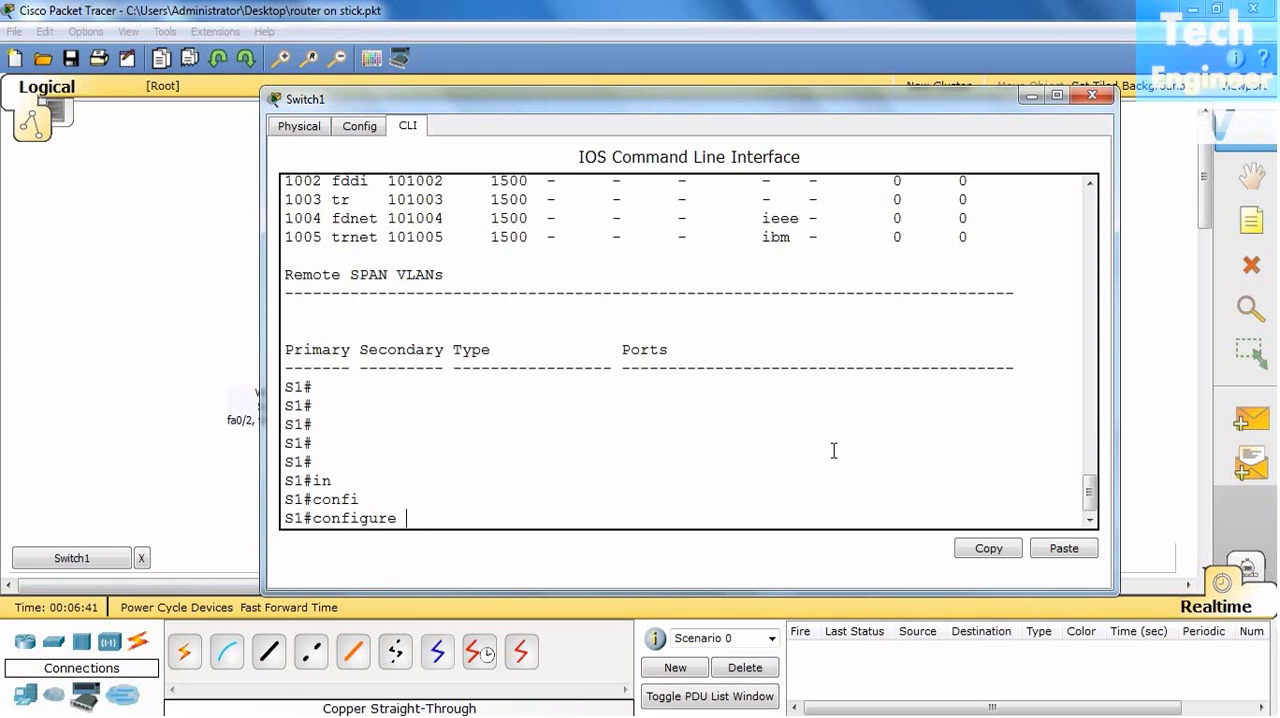
type("t")
key("Tab")
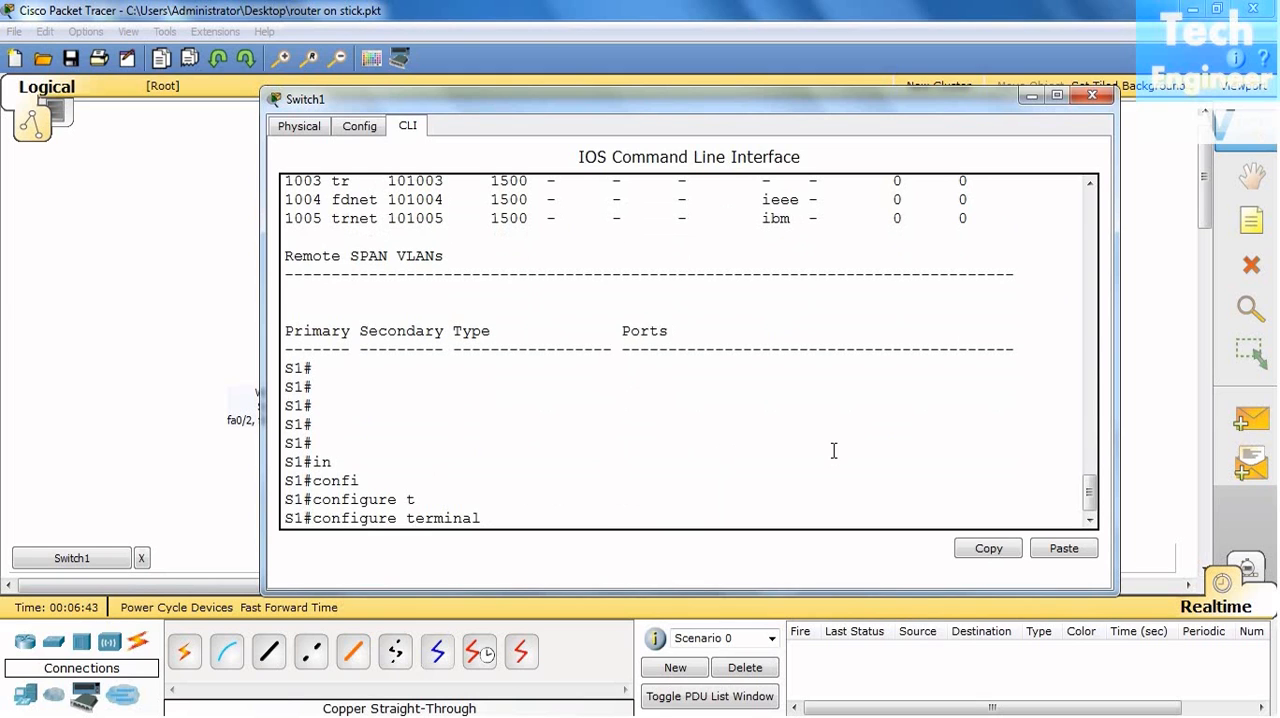
key("Return")
key("Return")
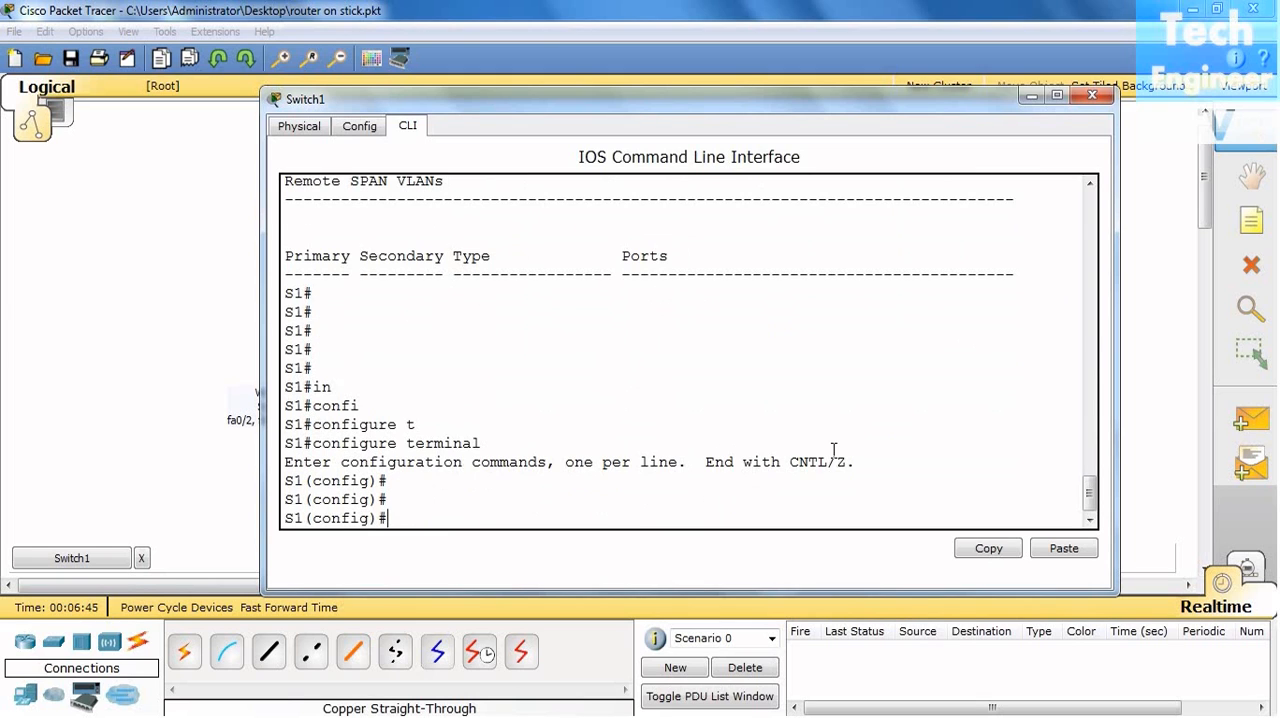
- Enter interface configuration mode for fastEthernet 0/23 on Switch1
type("in")
key("Tab")
type("f")
key("Tab")
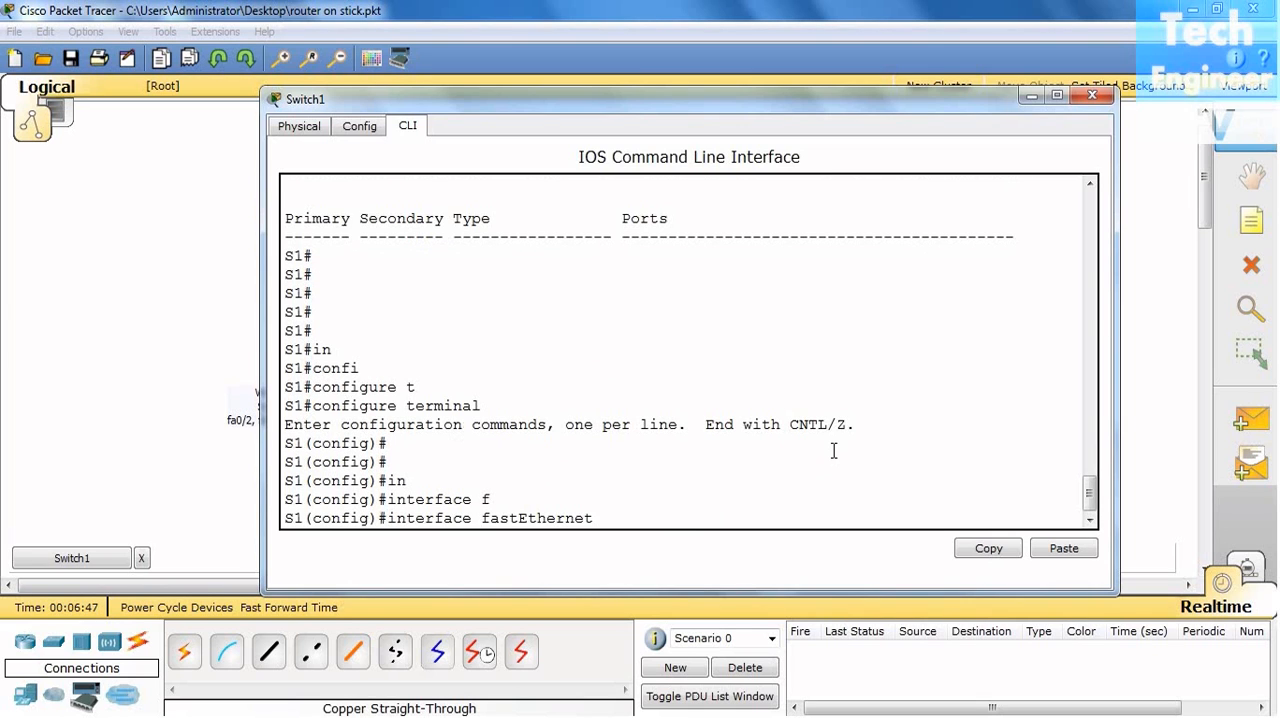
type("0/.2")
key("BackSpace")
key("BackSpace")
type("23")
key("Return")
- List the available switchport modes and set fastEthernet 0/23 to access mode with "switchport mode access"
type("siw")
key("Tab")
key("BackSpace")
key("BackSpace")
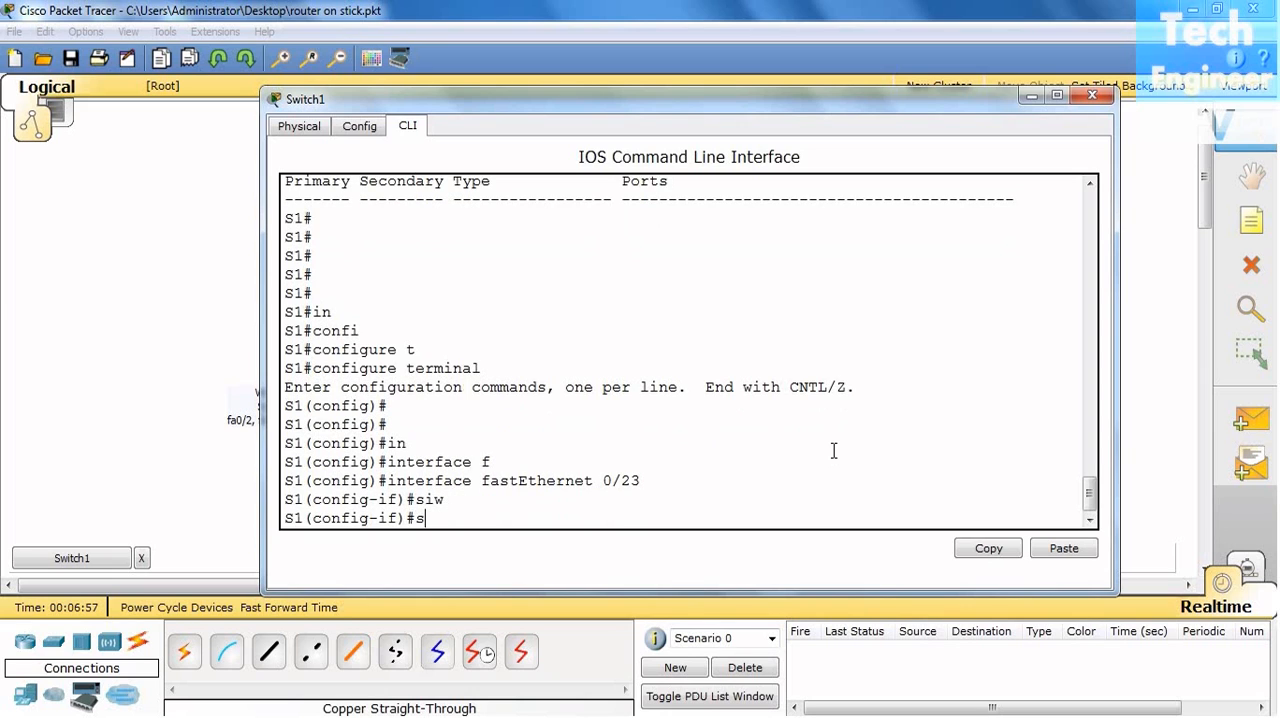
type("w")
key("Tab")
type("mod")
key("Tab")
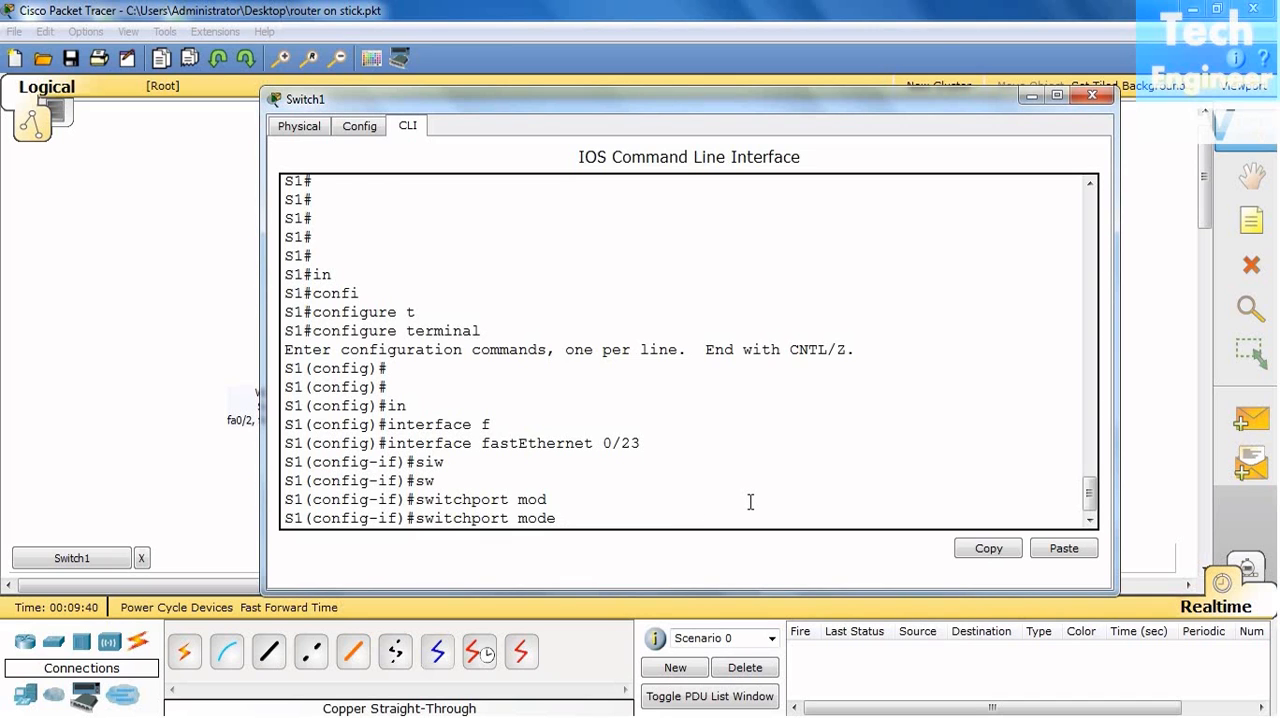
type("?")
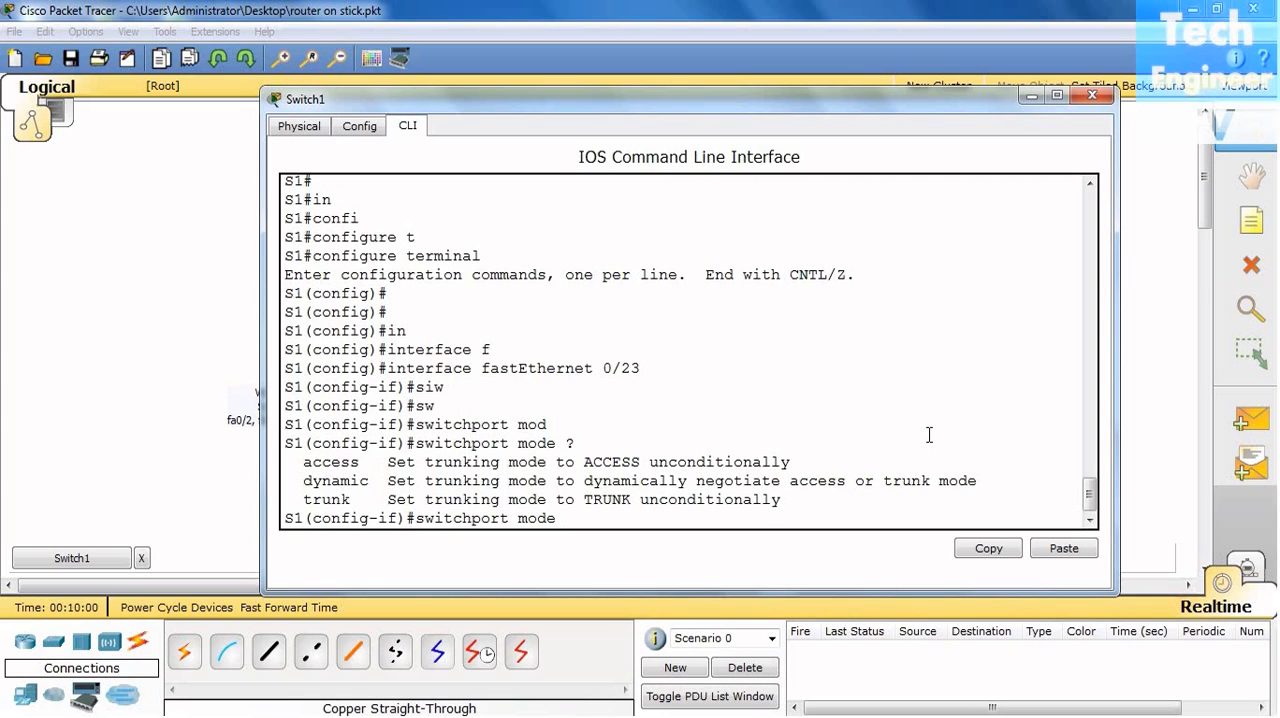
type("acc")
key("Tab")
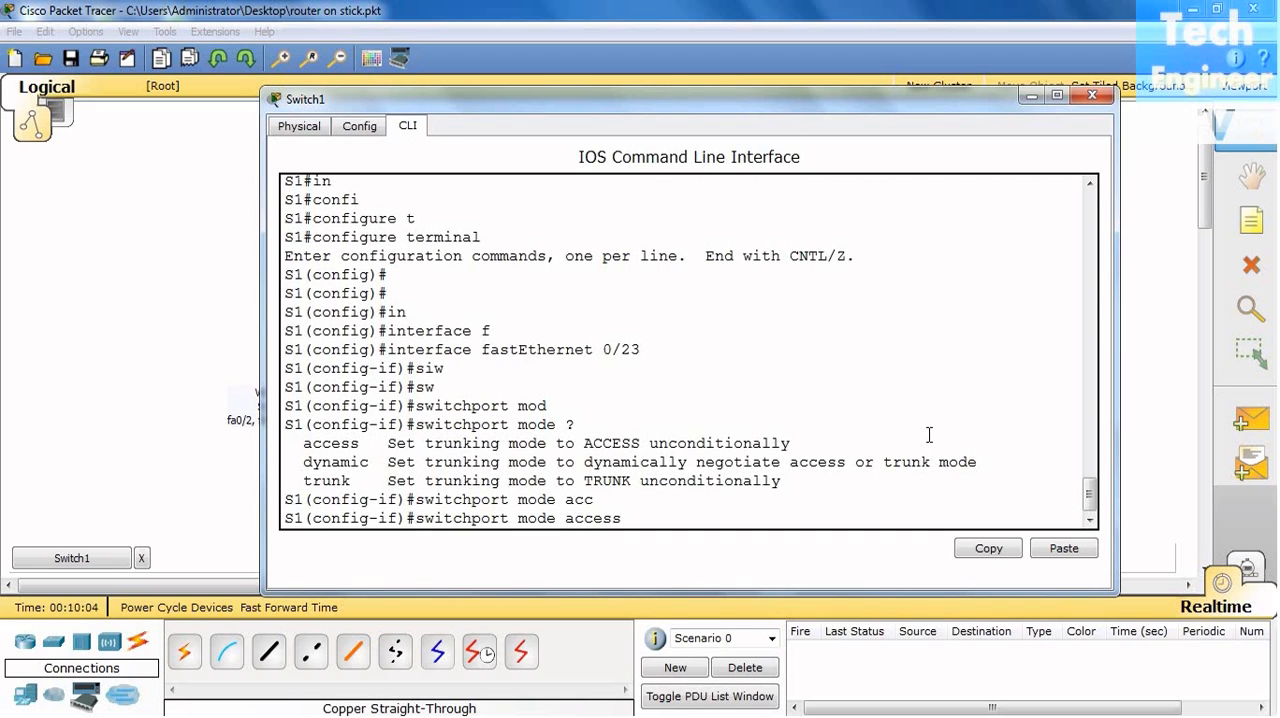
key("Return")
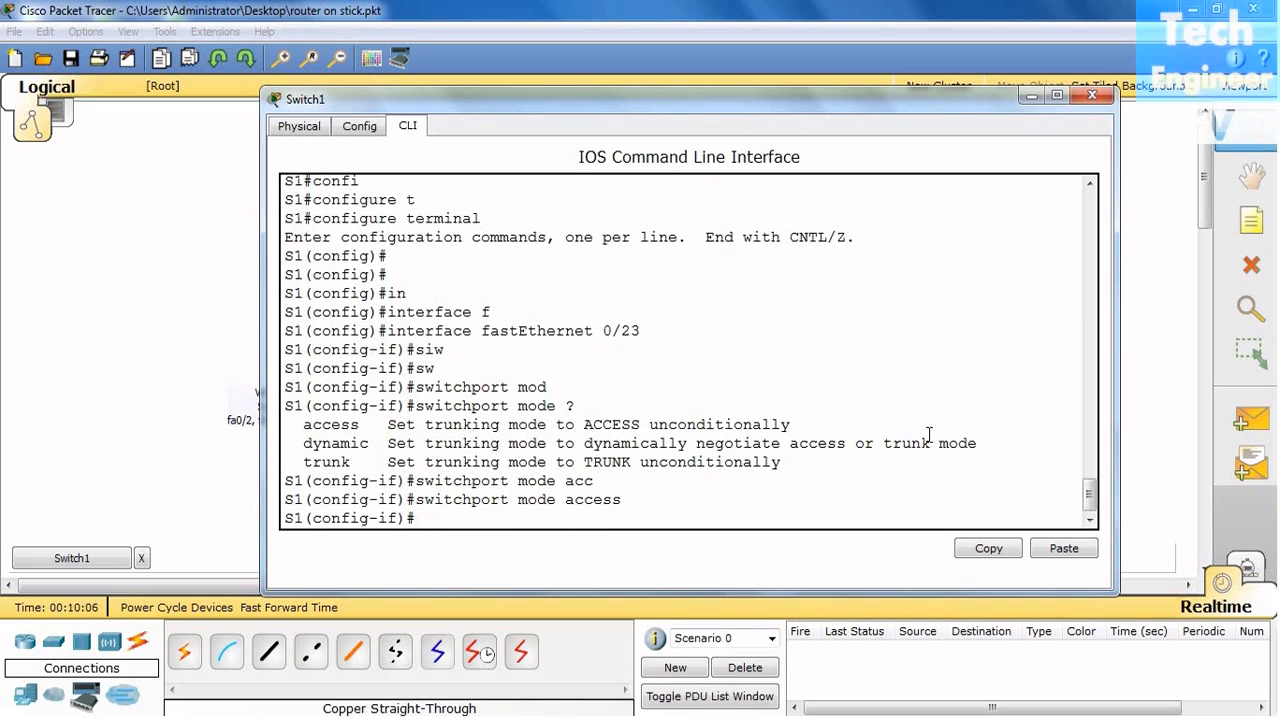
- Assign fastEthernet 0/23 to VLAN 2 with "switchport access vlan 2" and exit the interface configuration
type("sw")
key("Tab")
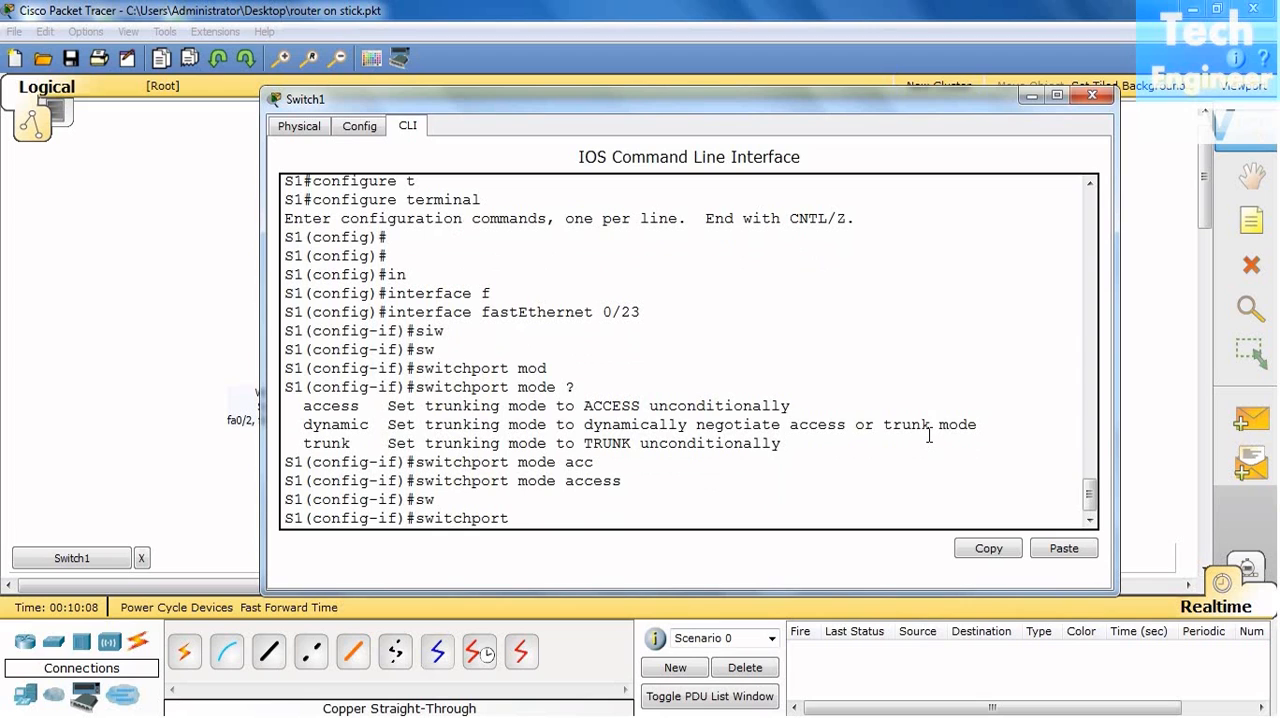
type("acc")
key("Tab")
type("vl")
key("Tab")
type("2")
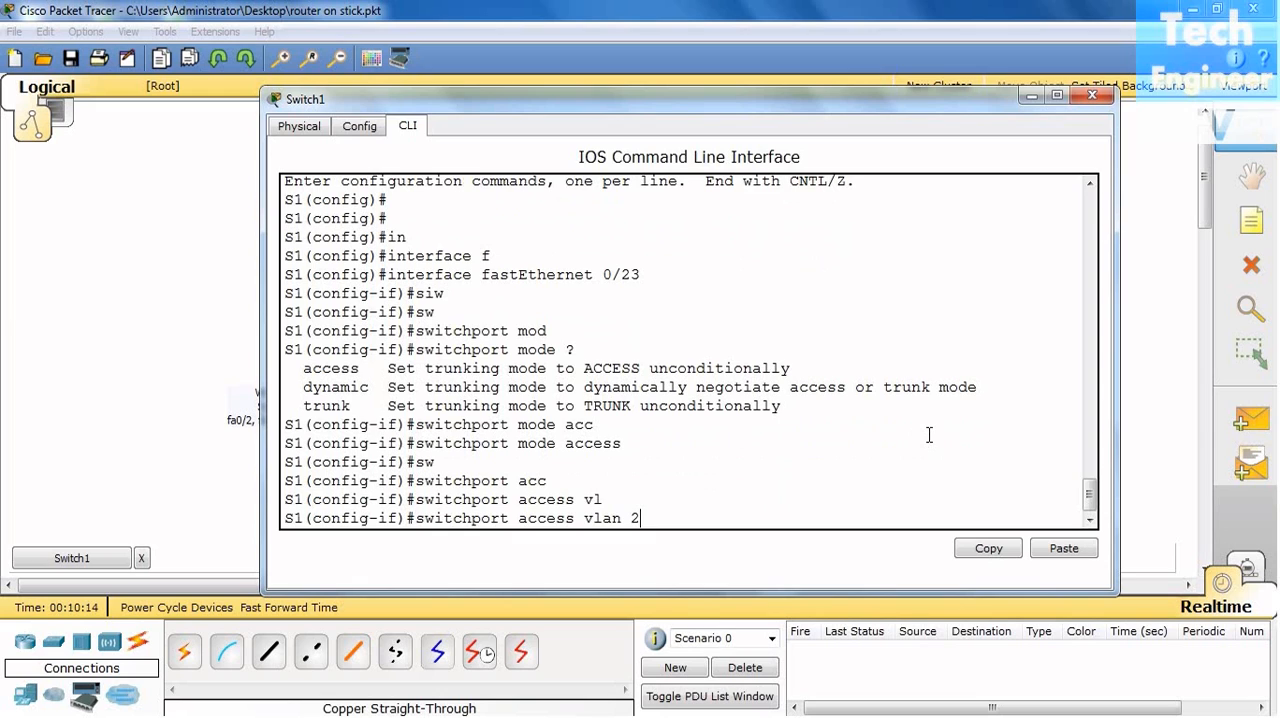
key("Return")
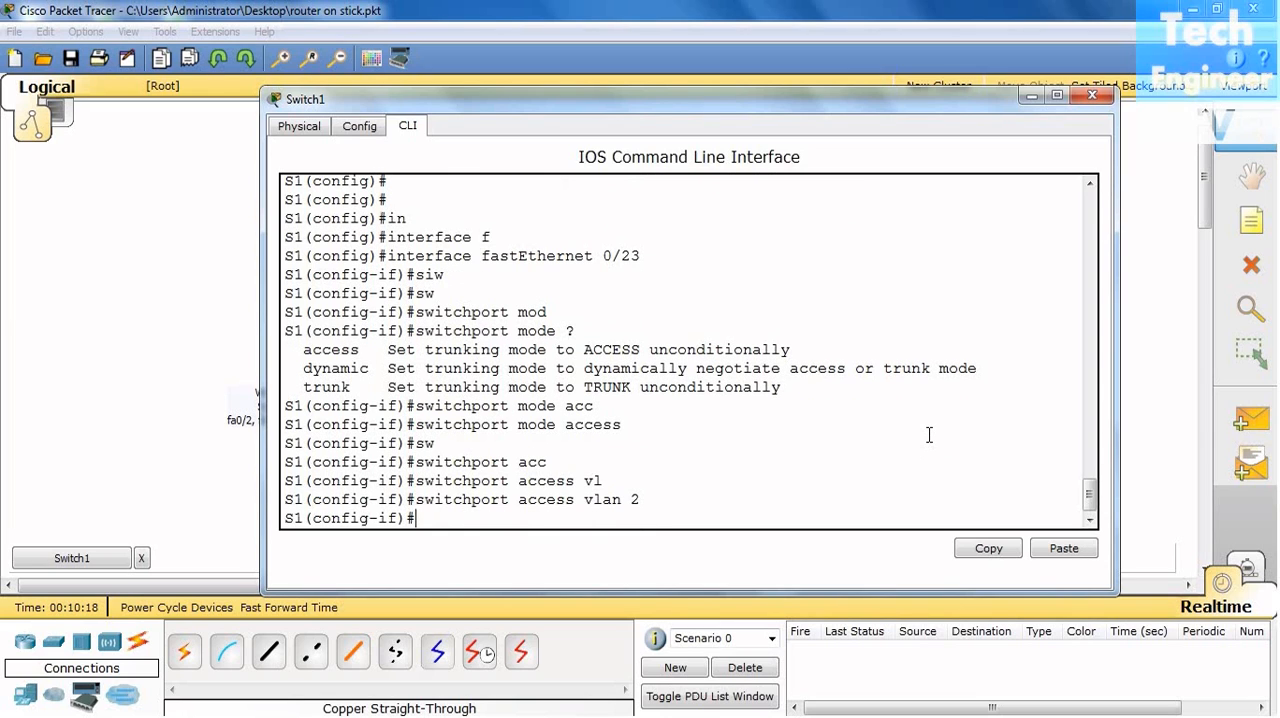
type("exit")
key("Return")
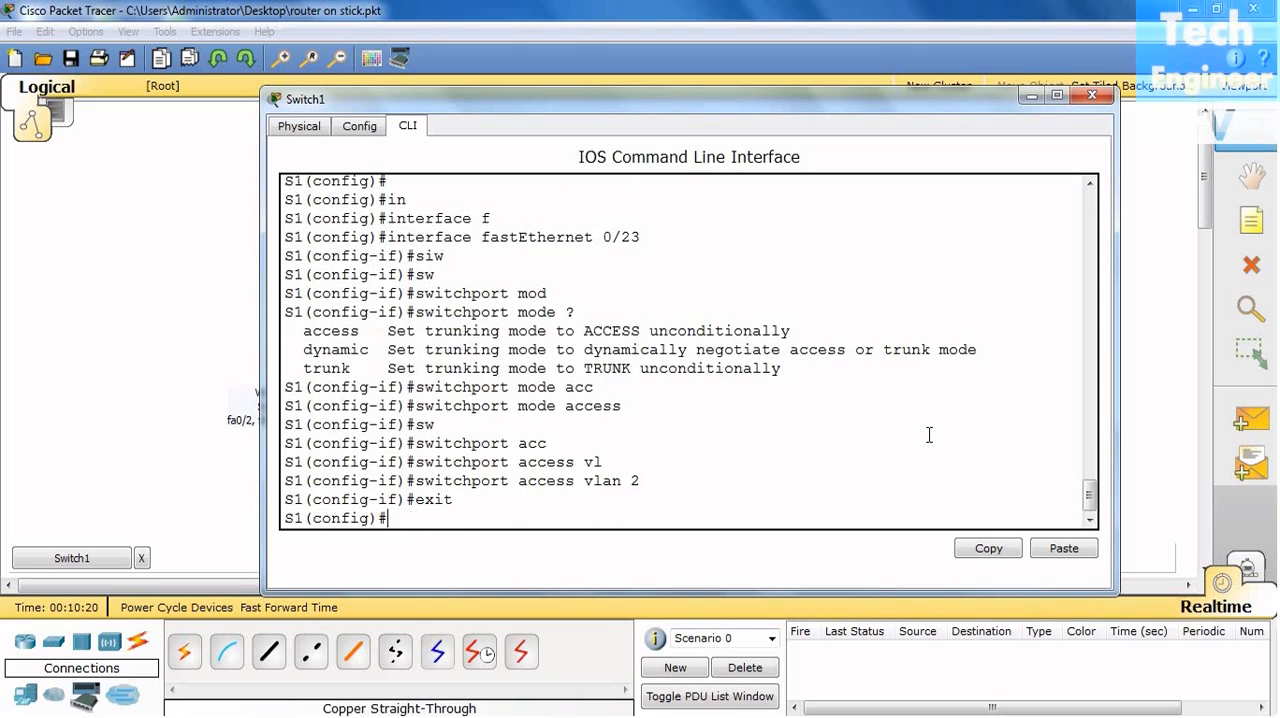
- Enter interface configuration mode for fastEthernet 0/24 and bring the topology forward to check the router links
type("in")
key("Tab")
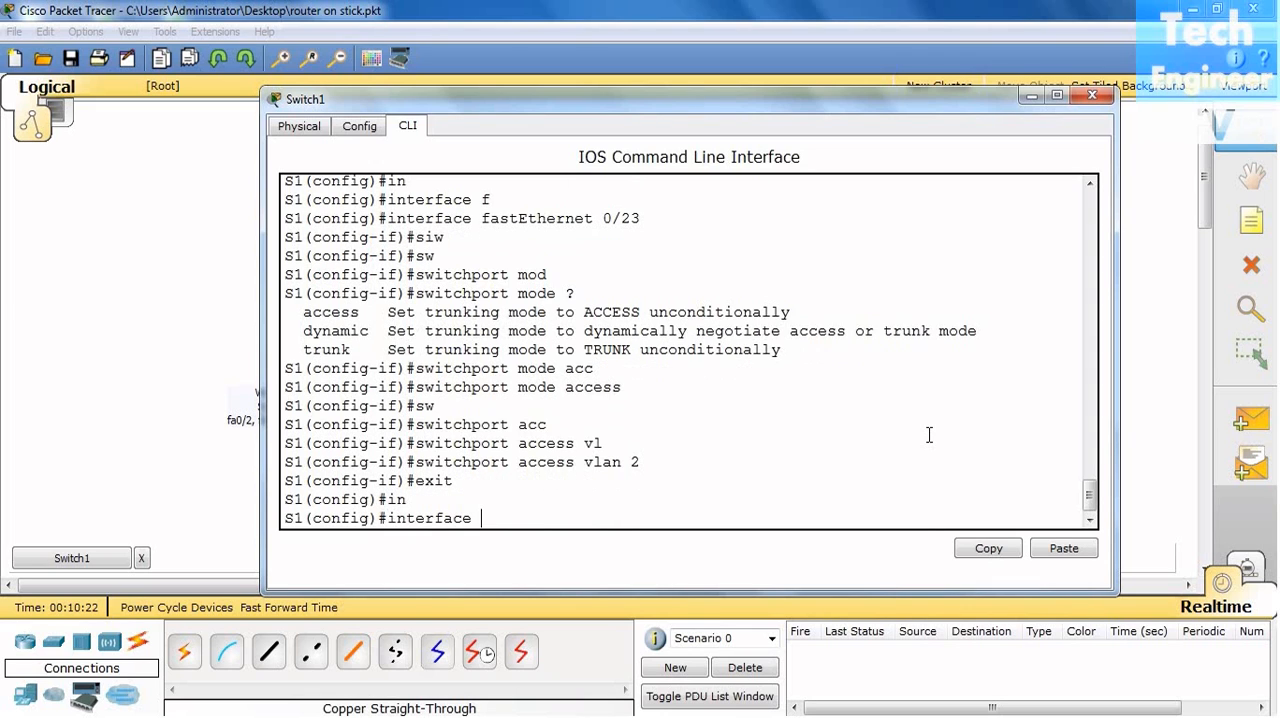
type("f")
key("Tab")
type("0/24")
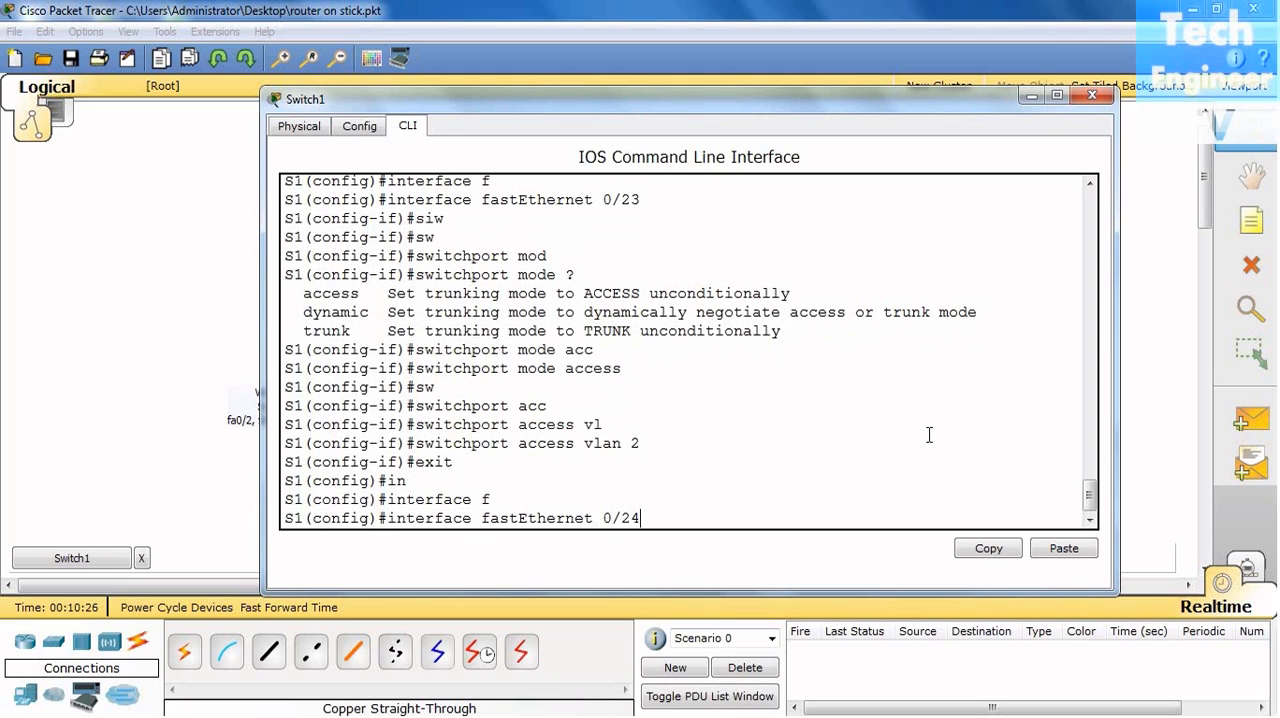
key("Return")
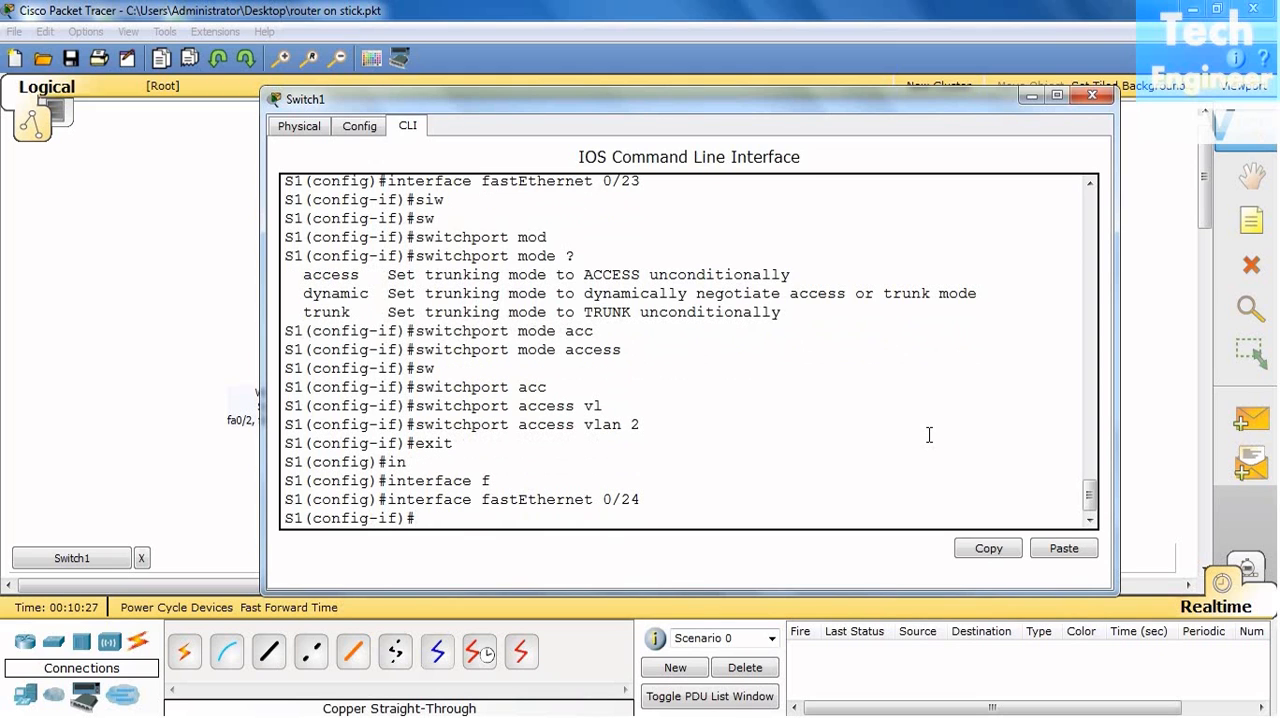
left_click(32, 315)
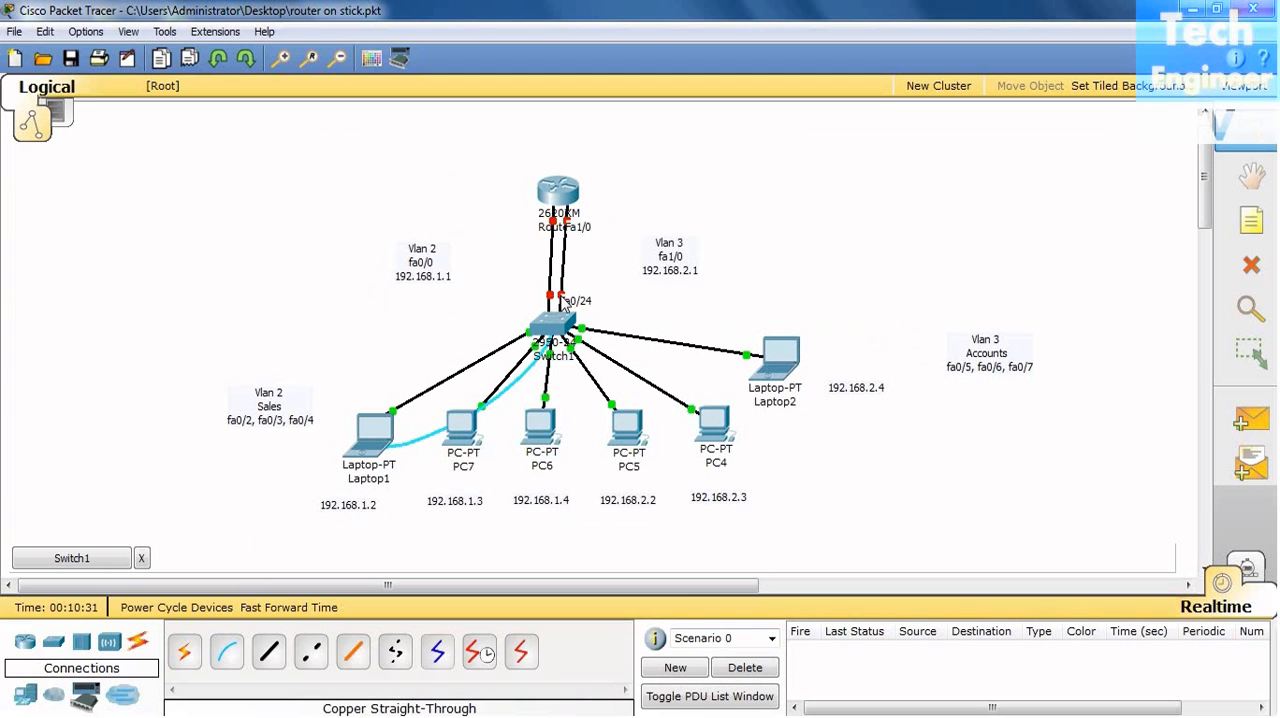
- Return to the Switch1 command line and set fastEthernet 0/24 to access mode with "switchport mode access"
mouse_move(558, 232)
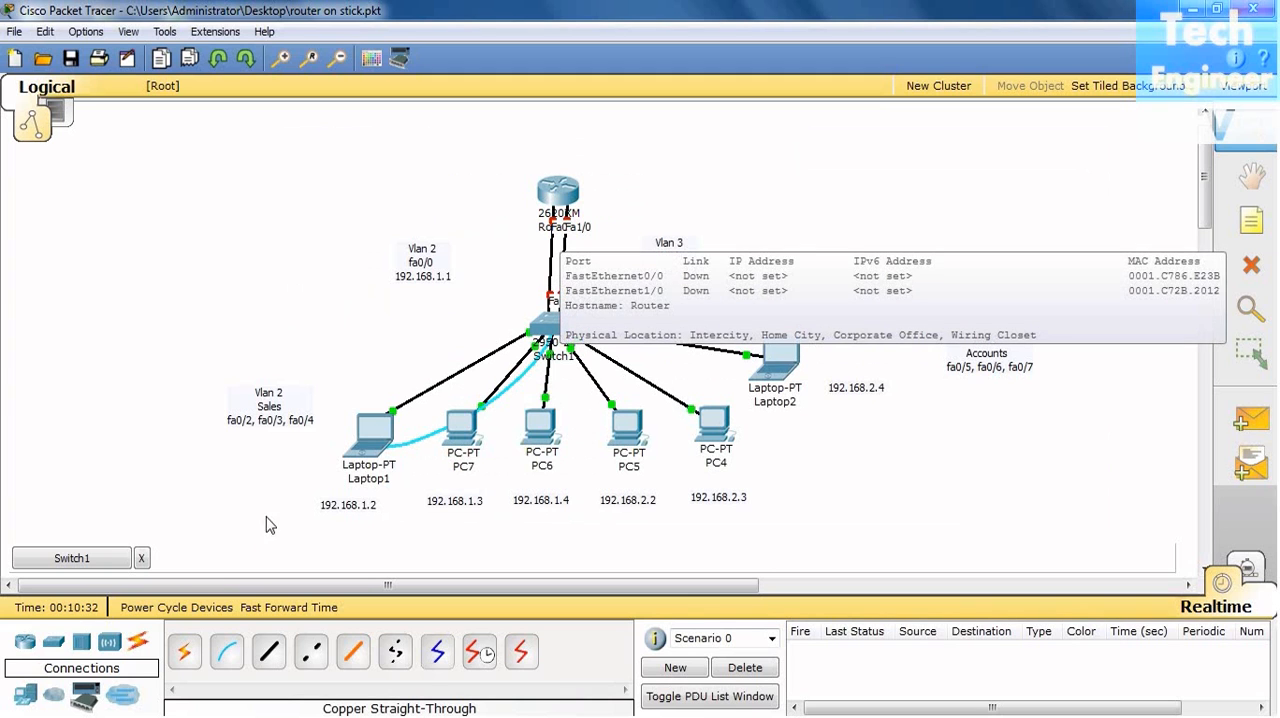
left_click(106, 556)
type("sw")
key("Tab")
type("mo")
key("Tab")
type("acc")
key("Tab")
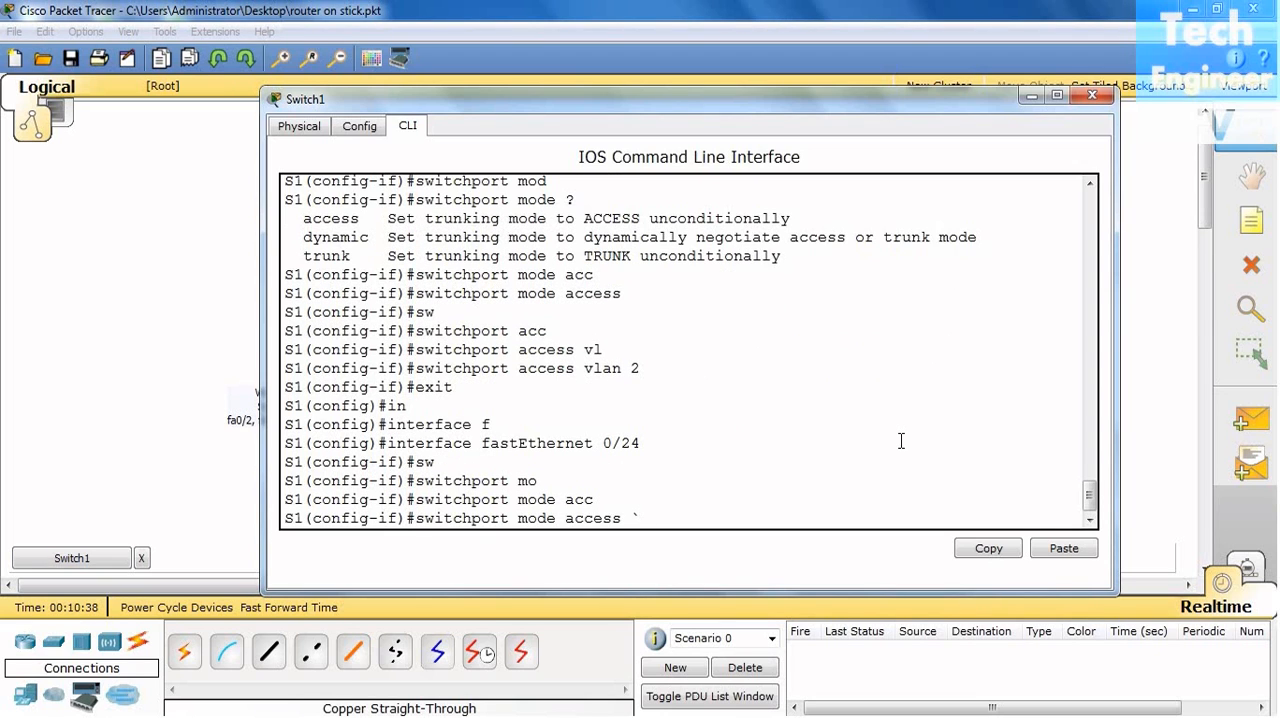
key("Return")
- Assign fastEthernet 0/24 to VLAN 3 with "switchport access vlan 3"
type("sw")
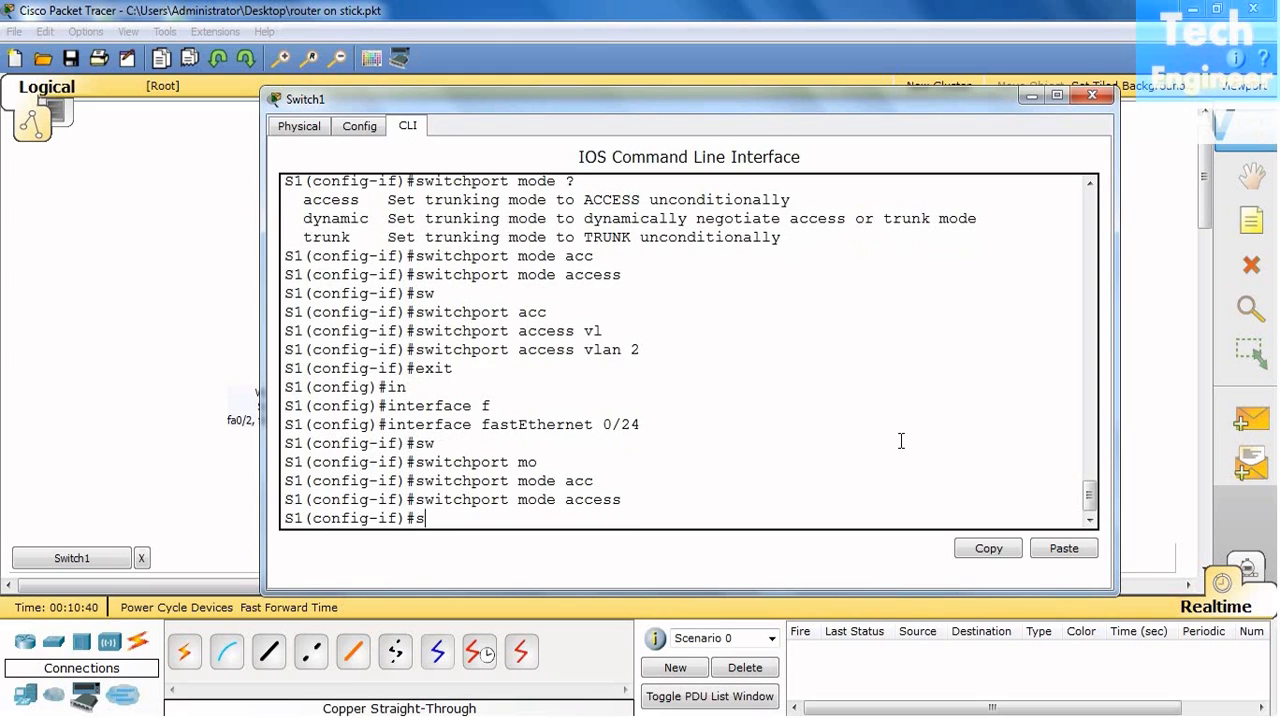
key("Tab")
type("acc")
key("Tab")
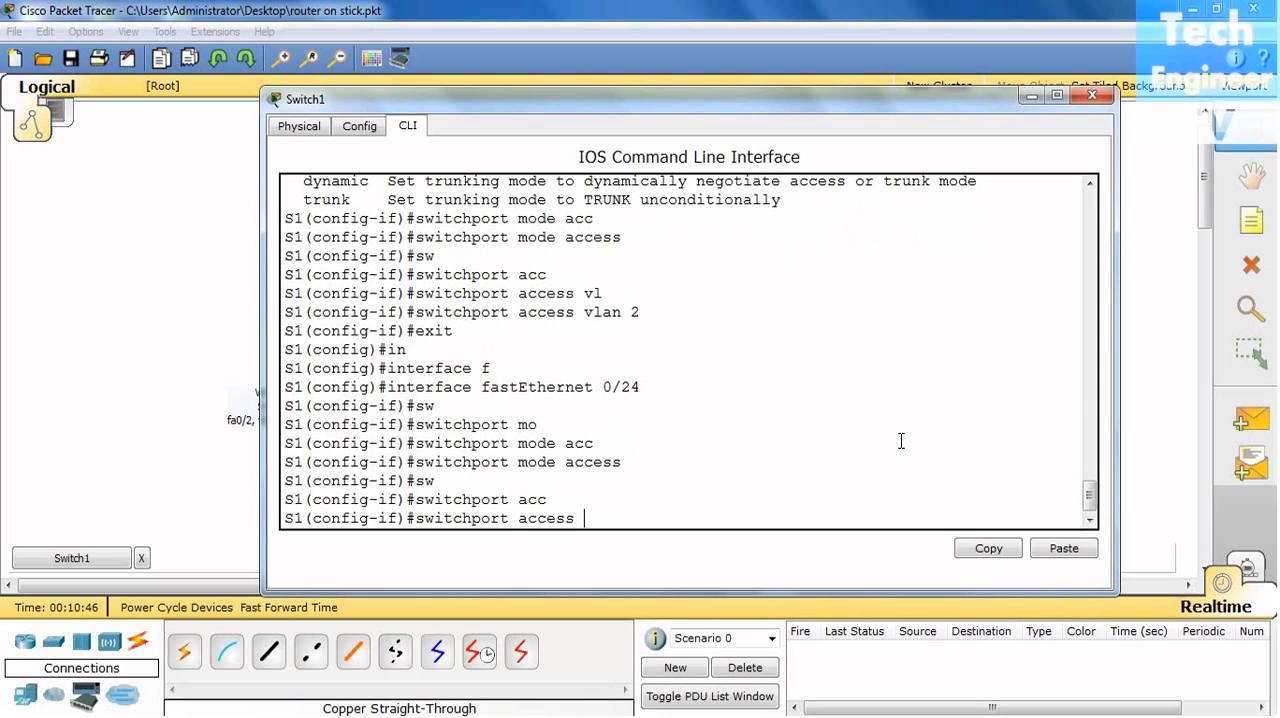
type("vla")
key("Tab")
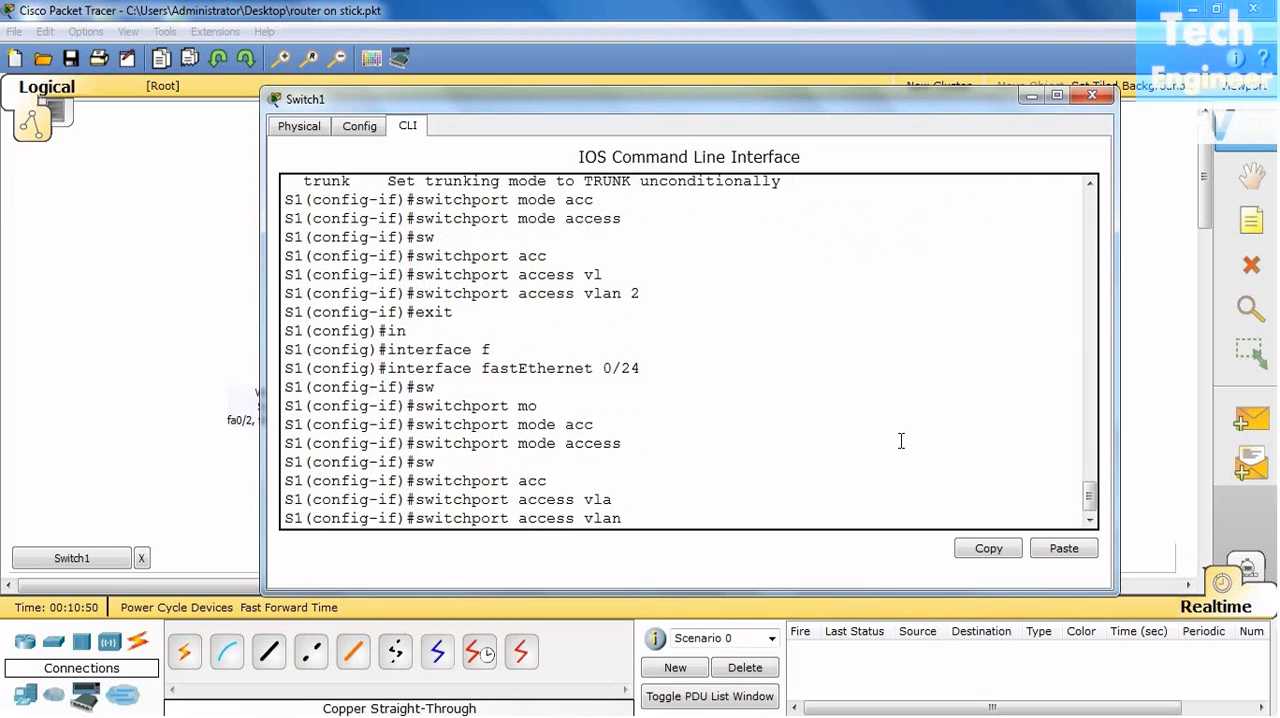
type("3")
key("Return")
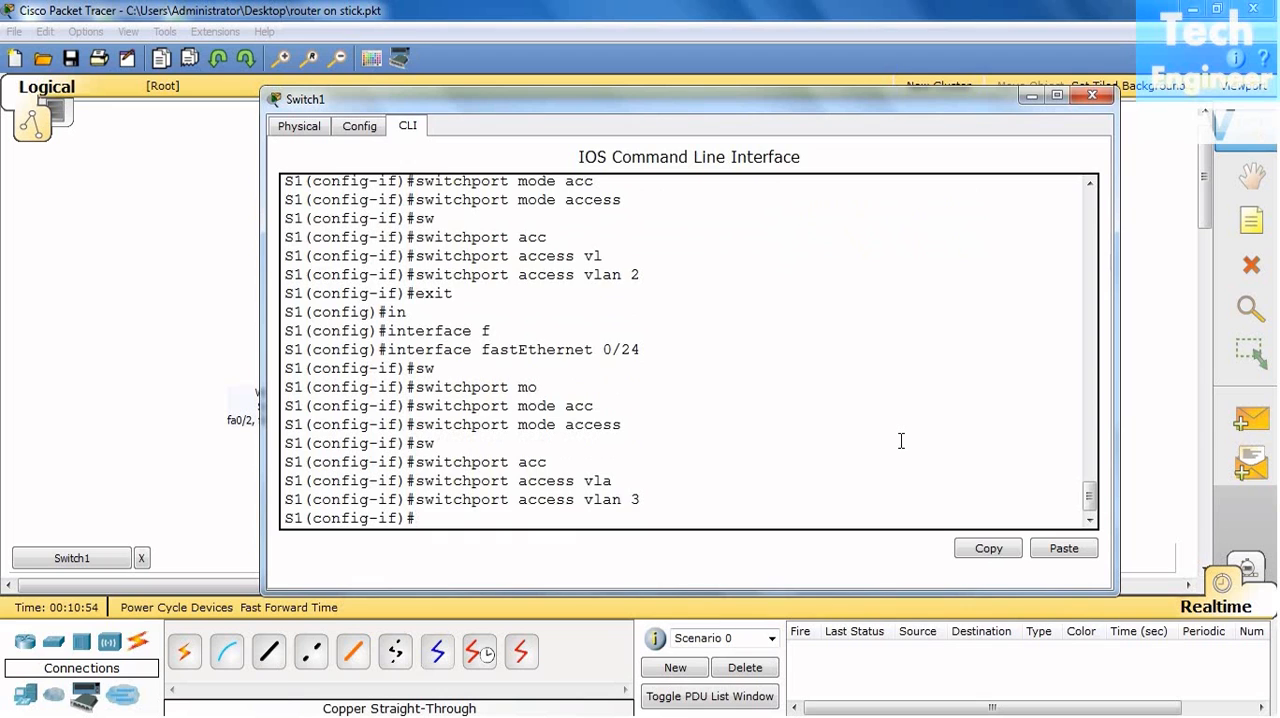
- Exit the interface configuration on Switch1 and close its device window
key("Return")
key("Return")
key("Return")
type("exit")
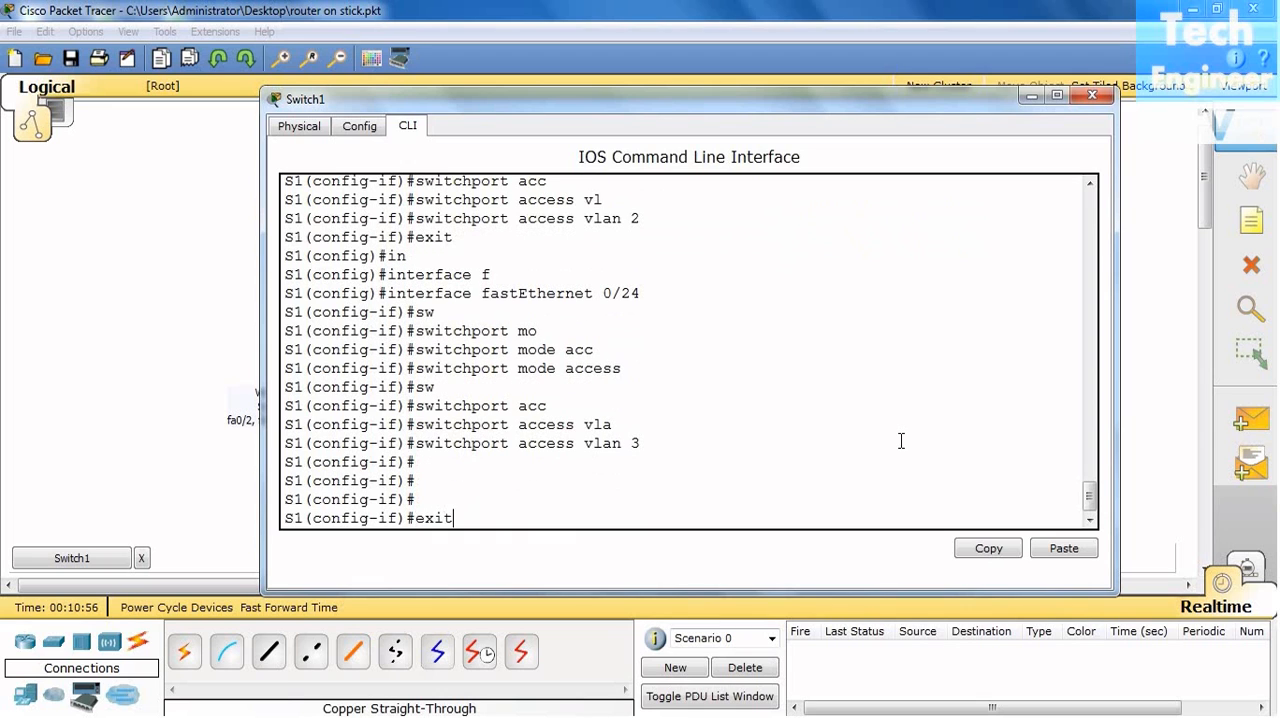
key("Return")
key("Return")
key("Return")
key("Return")
key("Return")
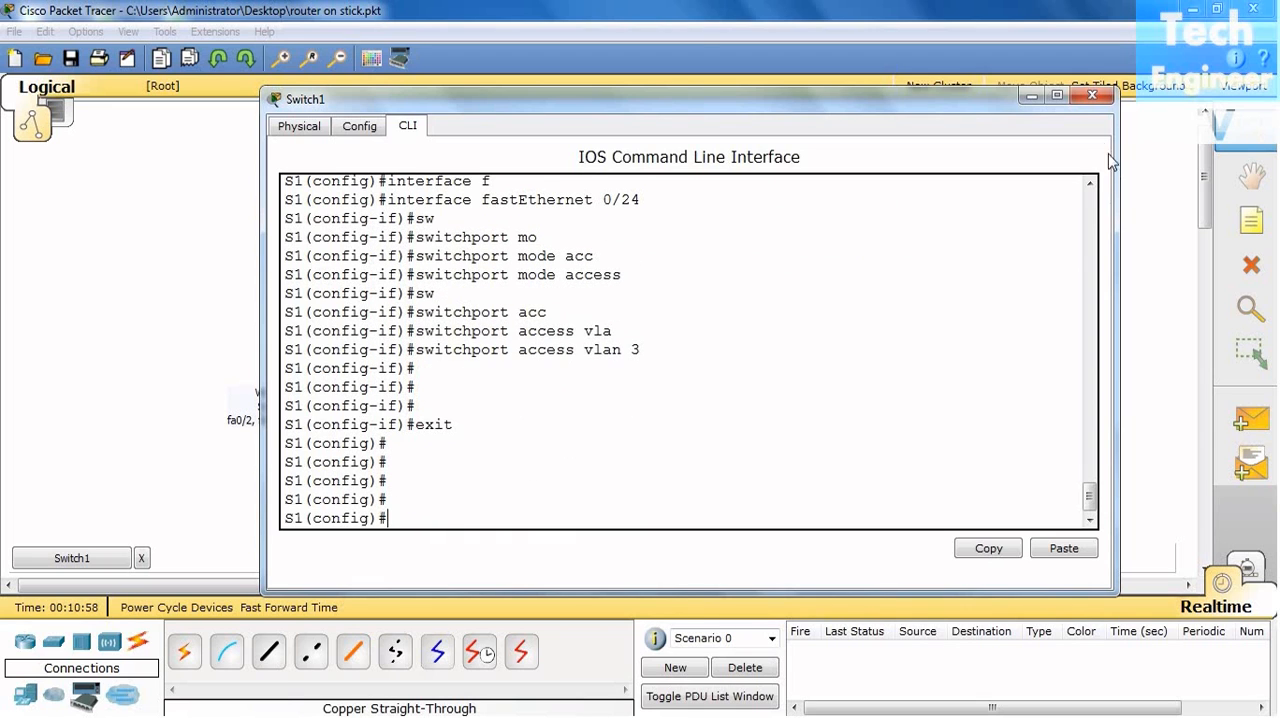
left_click(1092, 97)
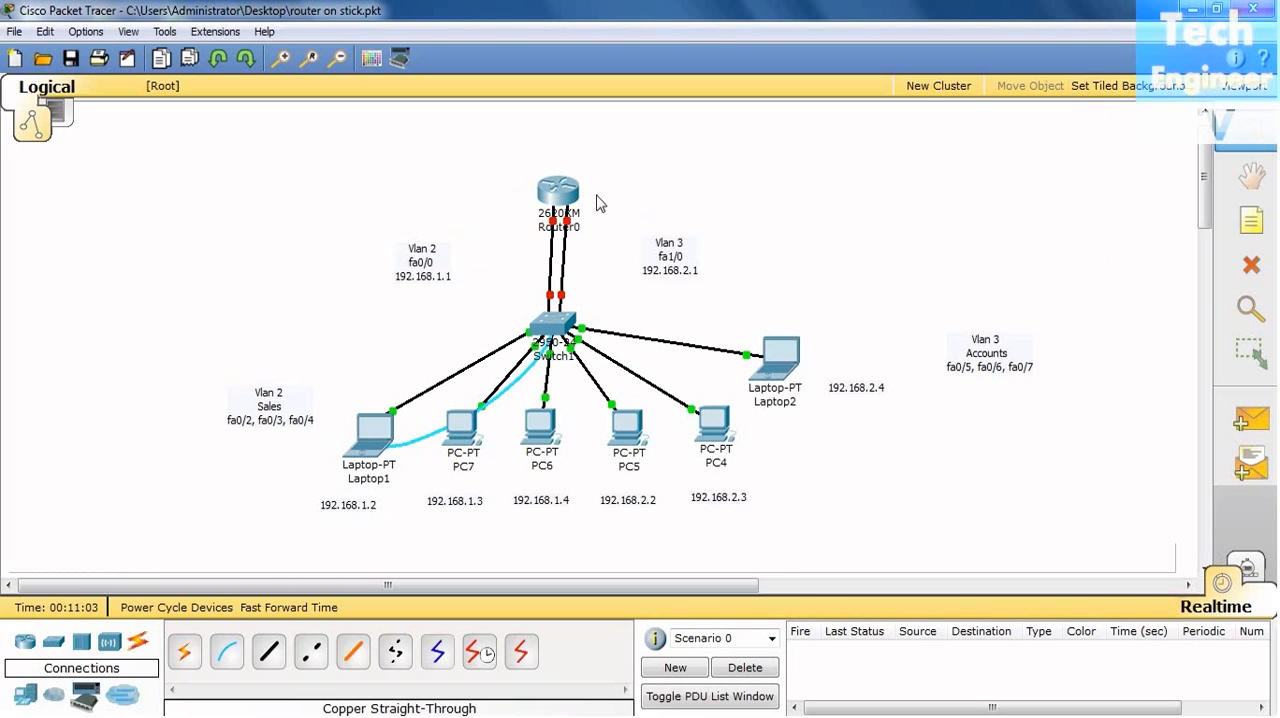
- Open the command line of Router0 and answer "n" to the initial configuration dialog
left_click(556, 192)
left_click_drag(533, 165, 855, 93)
left_click(622, 124)
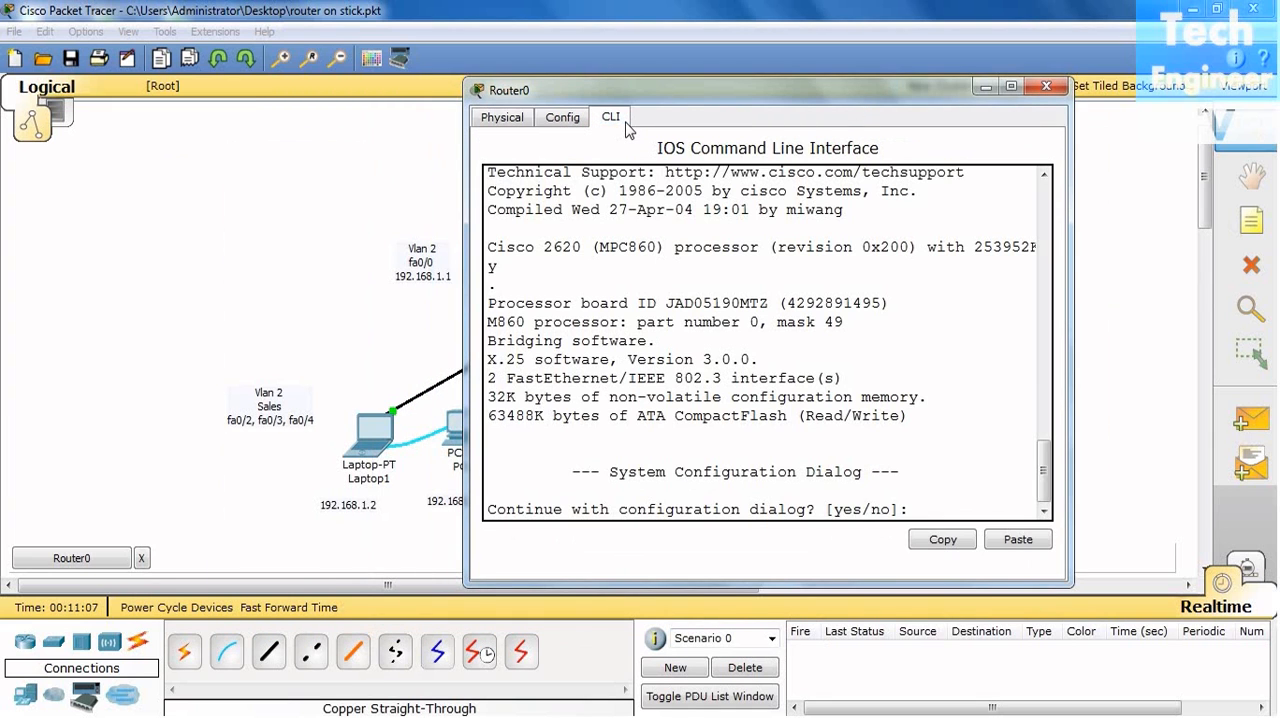
type("n")
key("Return")
- Enter privileged mode on Router0 with "en" and global configuration mode with "config t"
key("Return")
key("Return")
key("Return")
key("Return")
type("en")
key("Return")
key("Return")
key("Return")
type("config t")
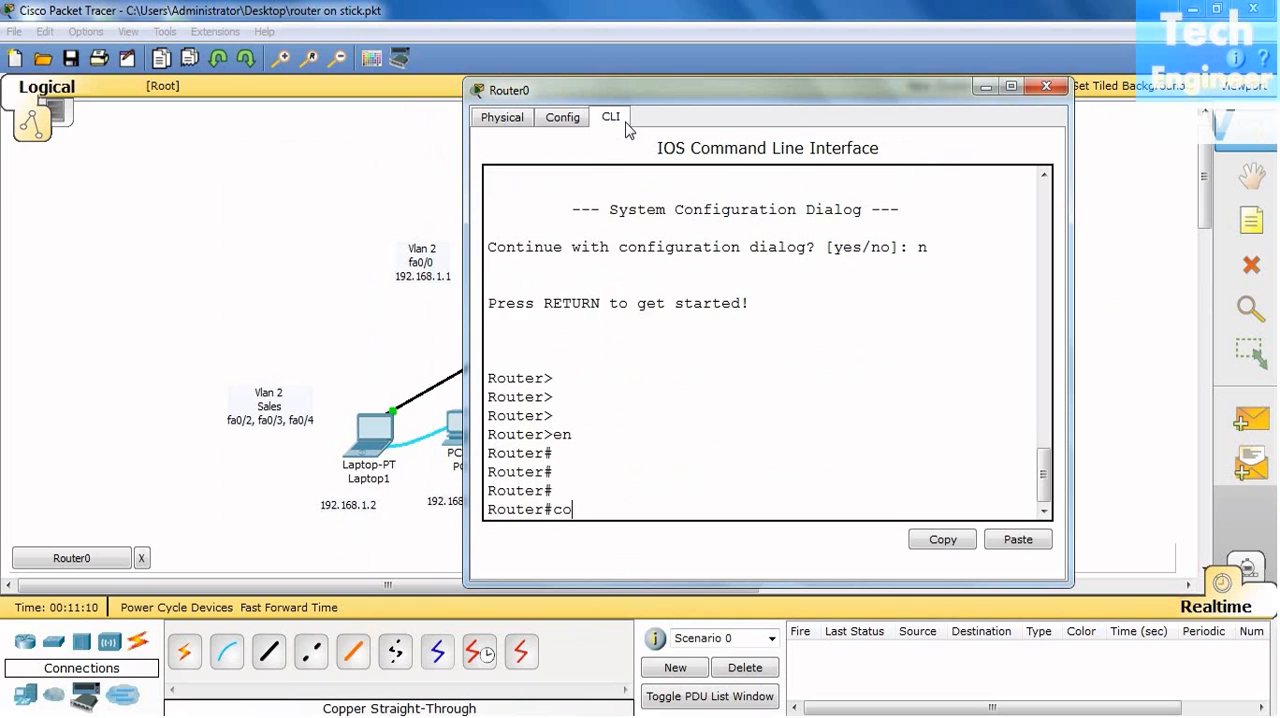
- Set the router's hostname to R
key("Return")
key("Return")
type("hos")
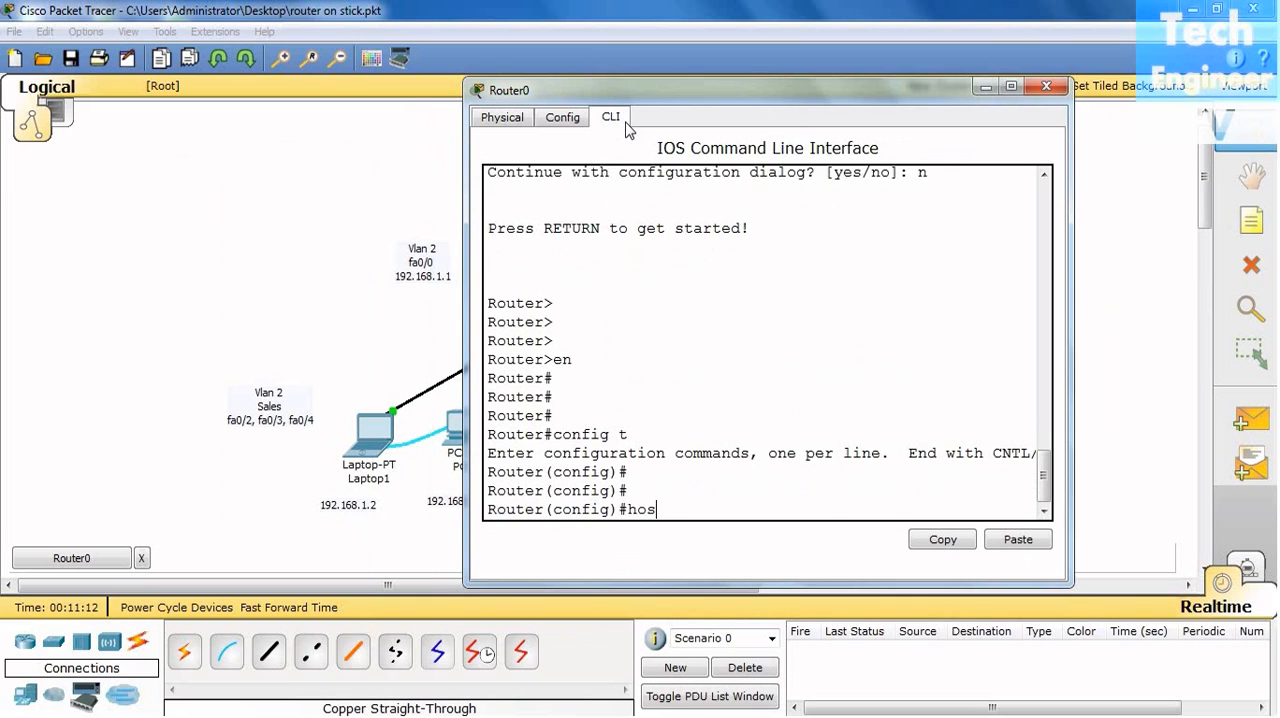
key("Tab")
type("R")
key("Return")
key("Return")
key("Return")
key("Return")
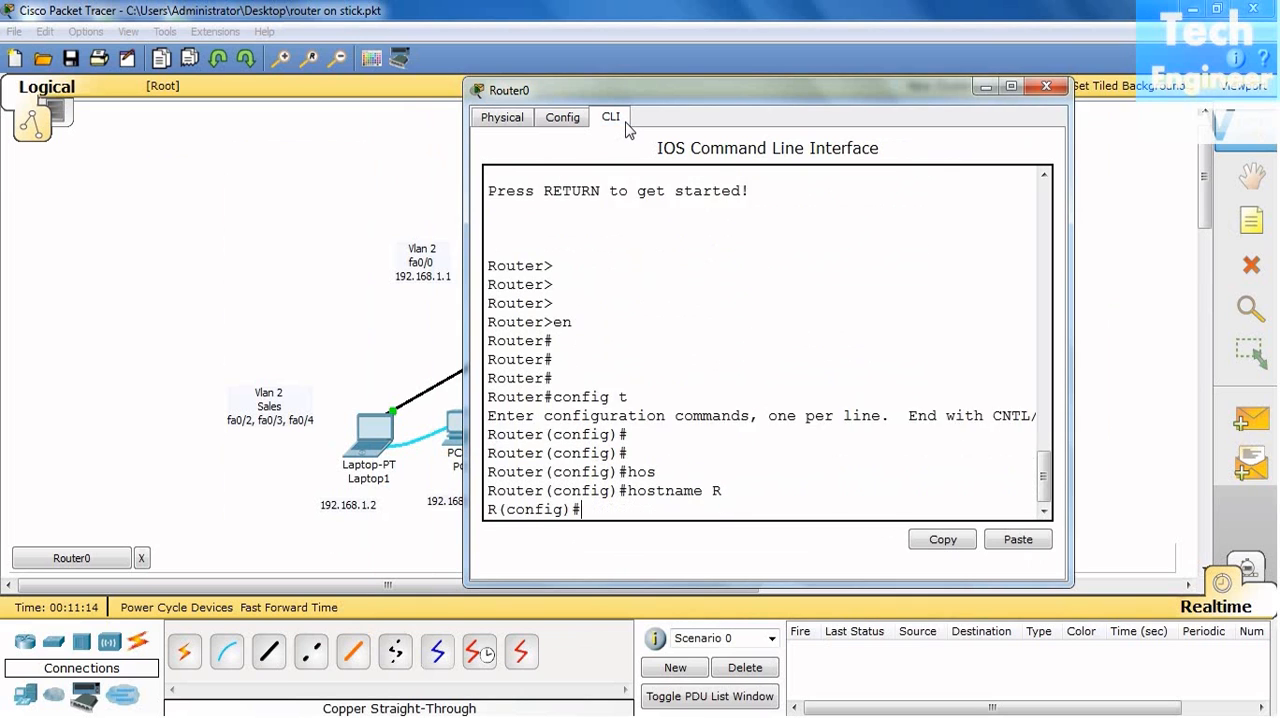
- Enter interface configuration mode for fastEthernet 0/0 on the router, keeping the VLAN 2 part of the topology in view
type("in")
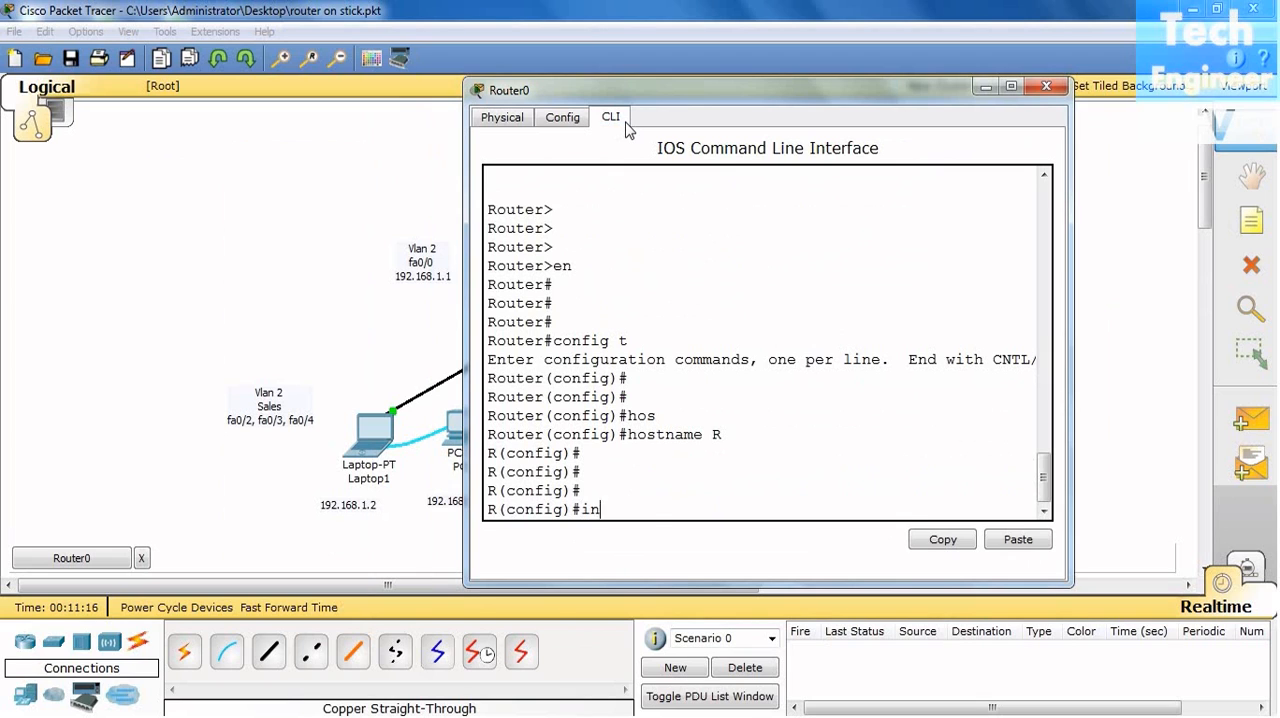
key("Tab")
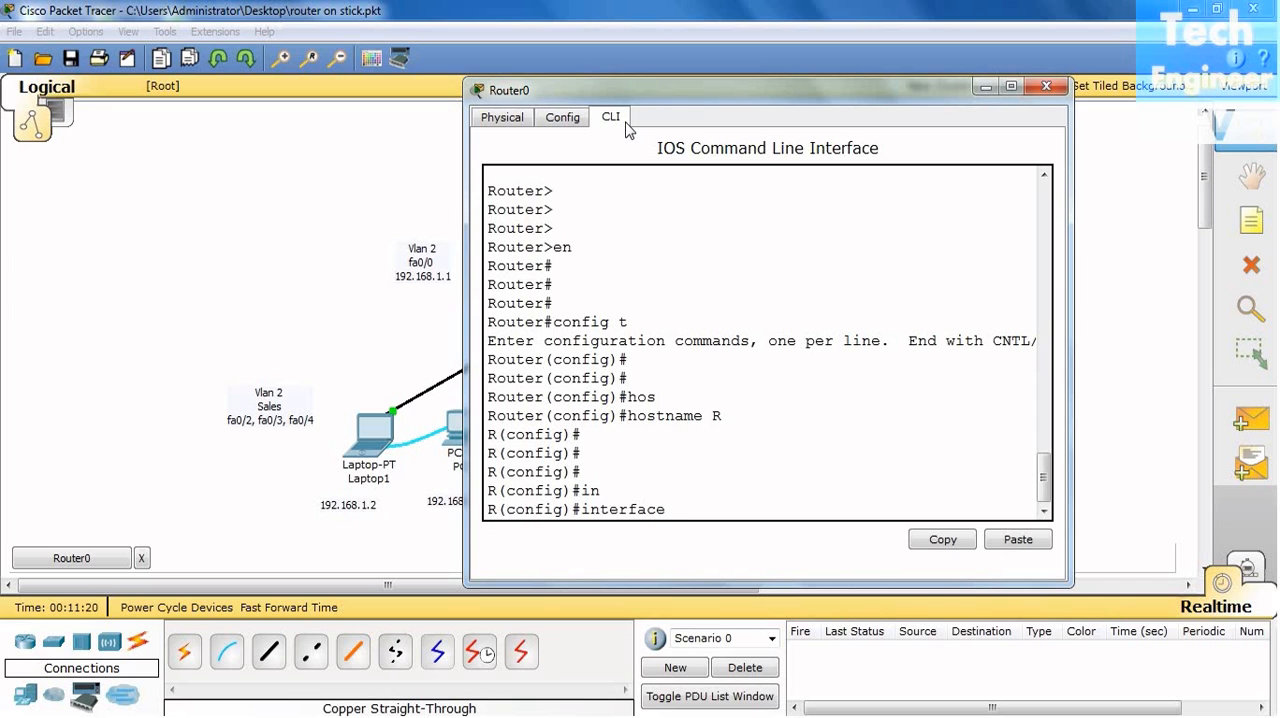
left_click_drag(696, 95, 844, 93)
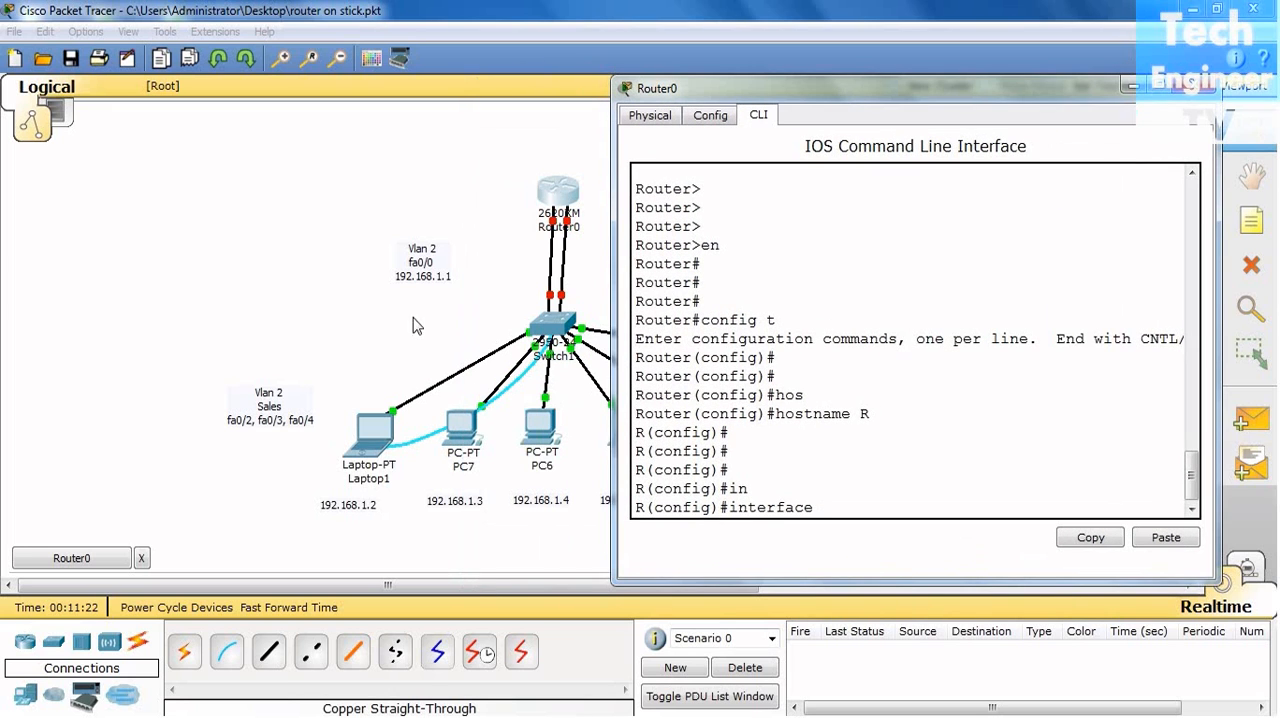
type("f")
key("Tab")
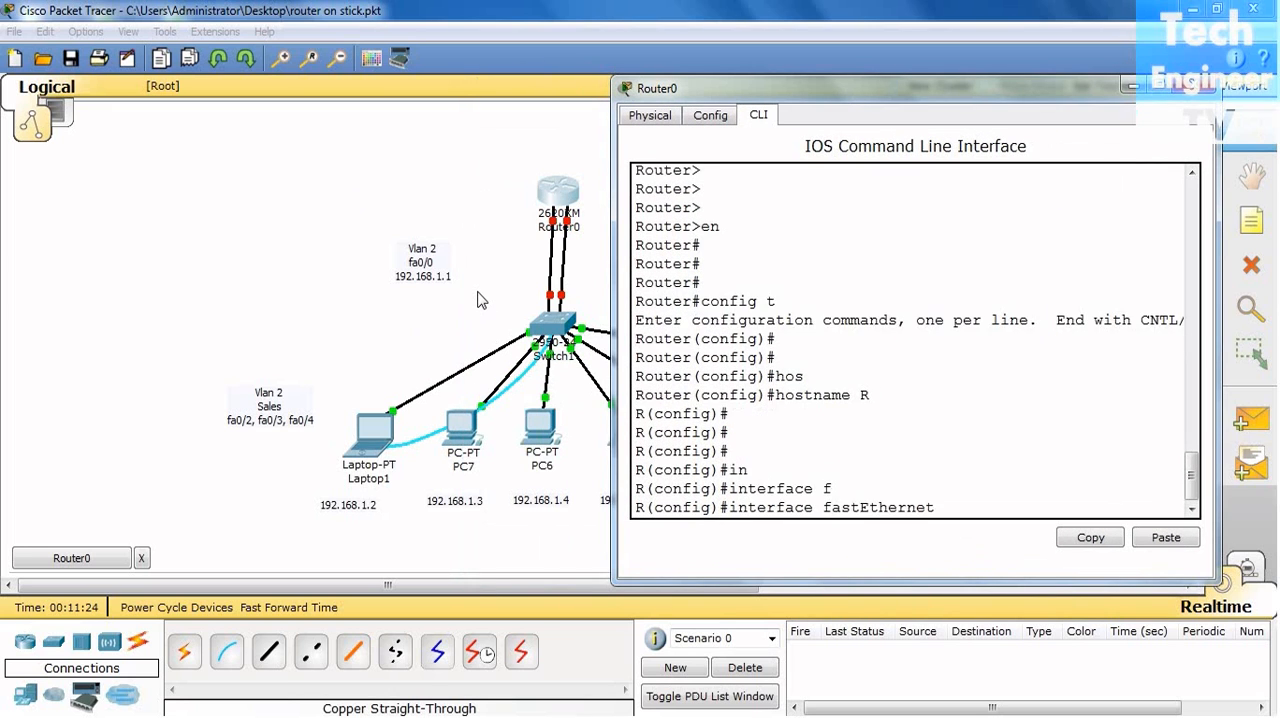
type("0/0")
key("Return")
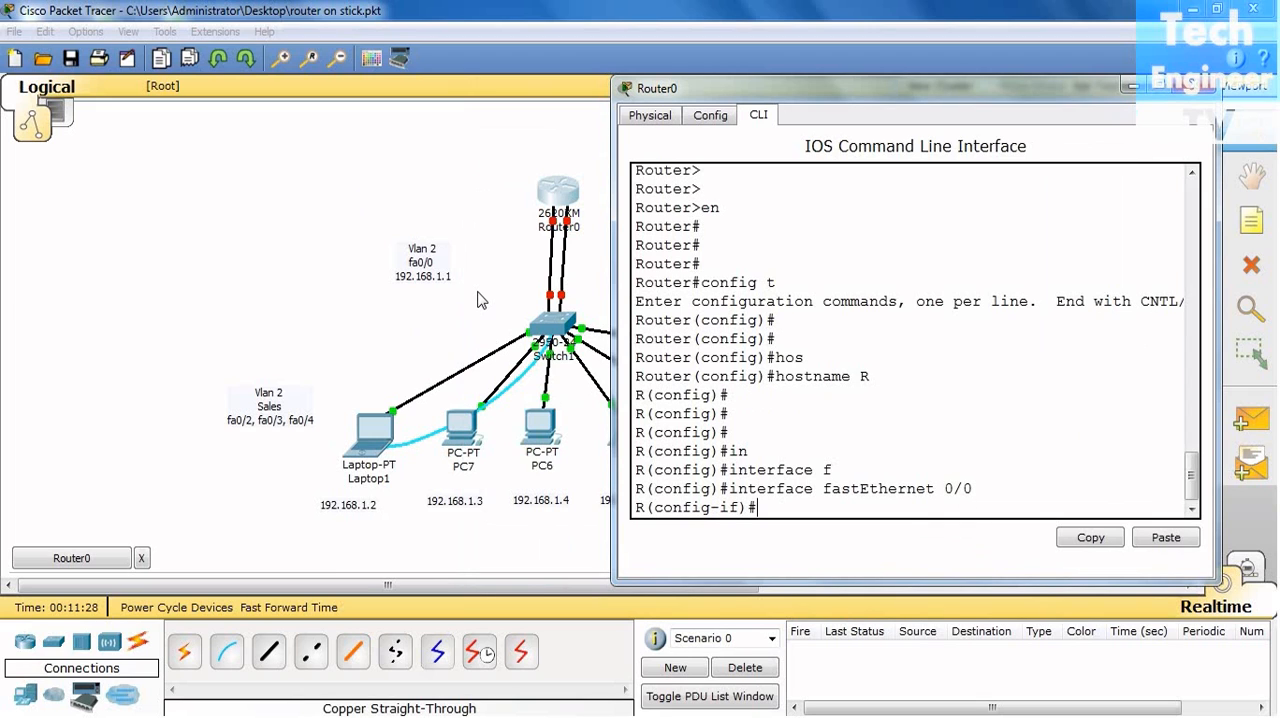
- Assign IP address 192.168.1.1 with subnet mask 255.255.255.0 to the router's fastEthernet 0/0
type("ip")
key("Tab")
type("aad")
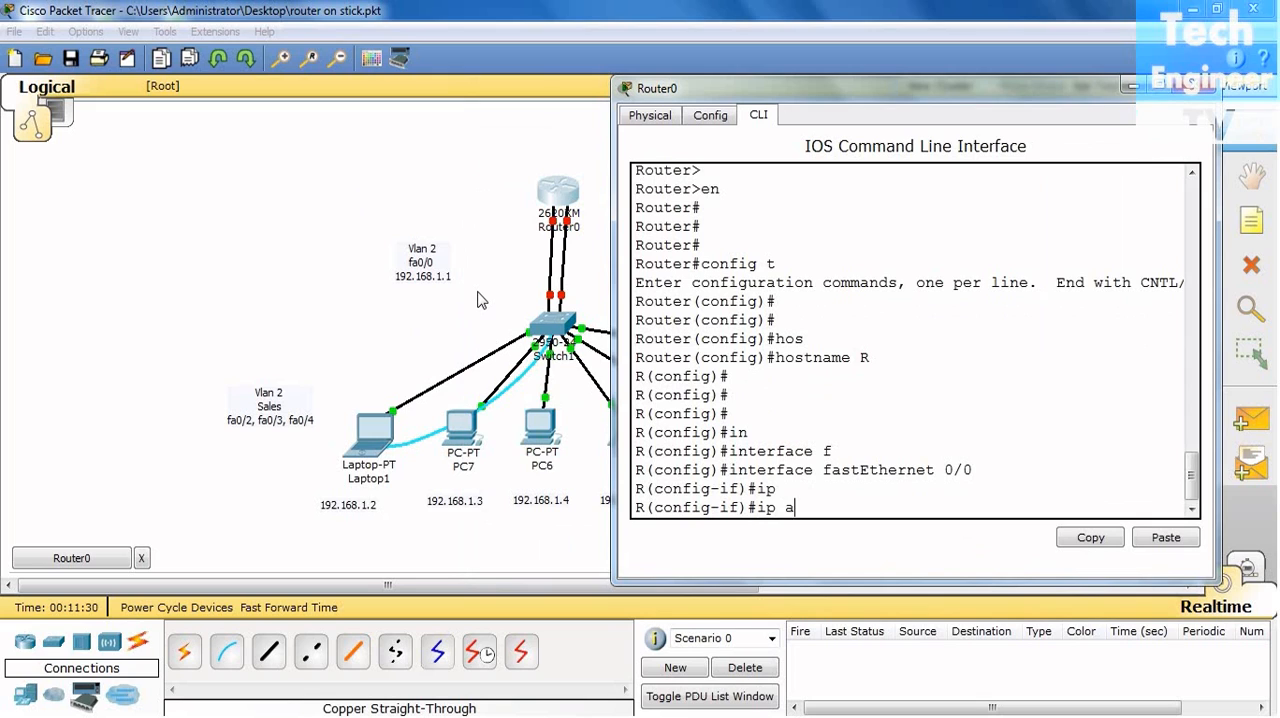
key("BackSpace")
key("BackSpace")
type("dd")
key("Tab")
type("192.168")
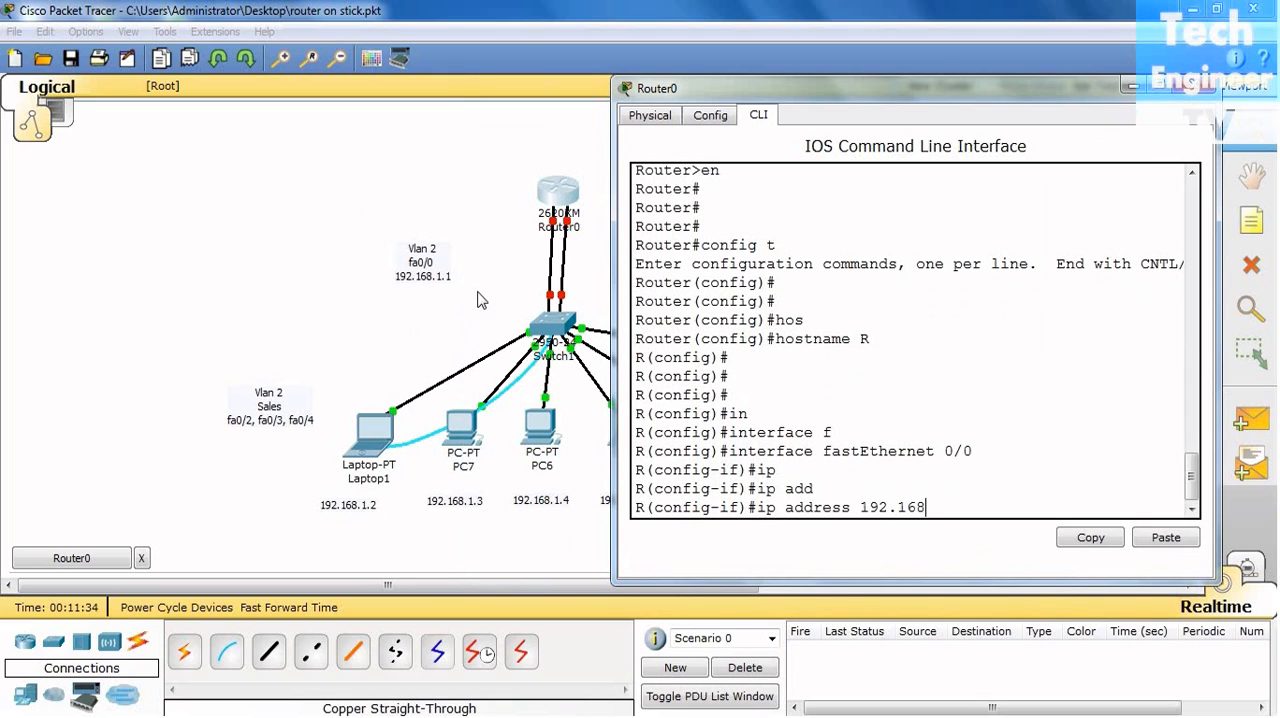
type(".12")
key("BackSpace")
type(".1")
type(" 2855")
type(".")
key("BackSpace")
key("BackSpace")
key("BackSpace")
key("BackSpace")
type("55.255.255.0")
key("Return")
- Enable fastEthernet 0/0 with "no shutdown" and exit to global configuration mode
type("no sh")
key("Tab")
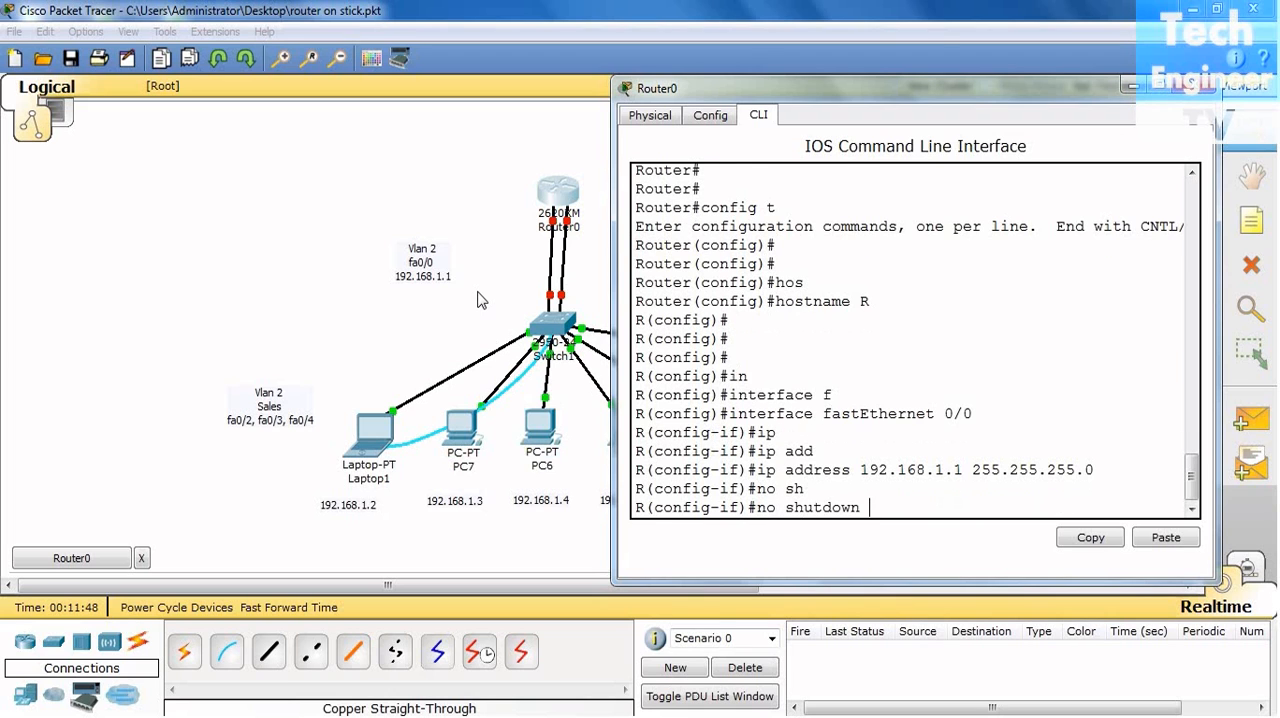
key("Return")
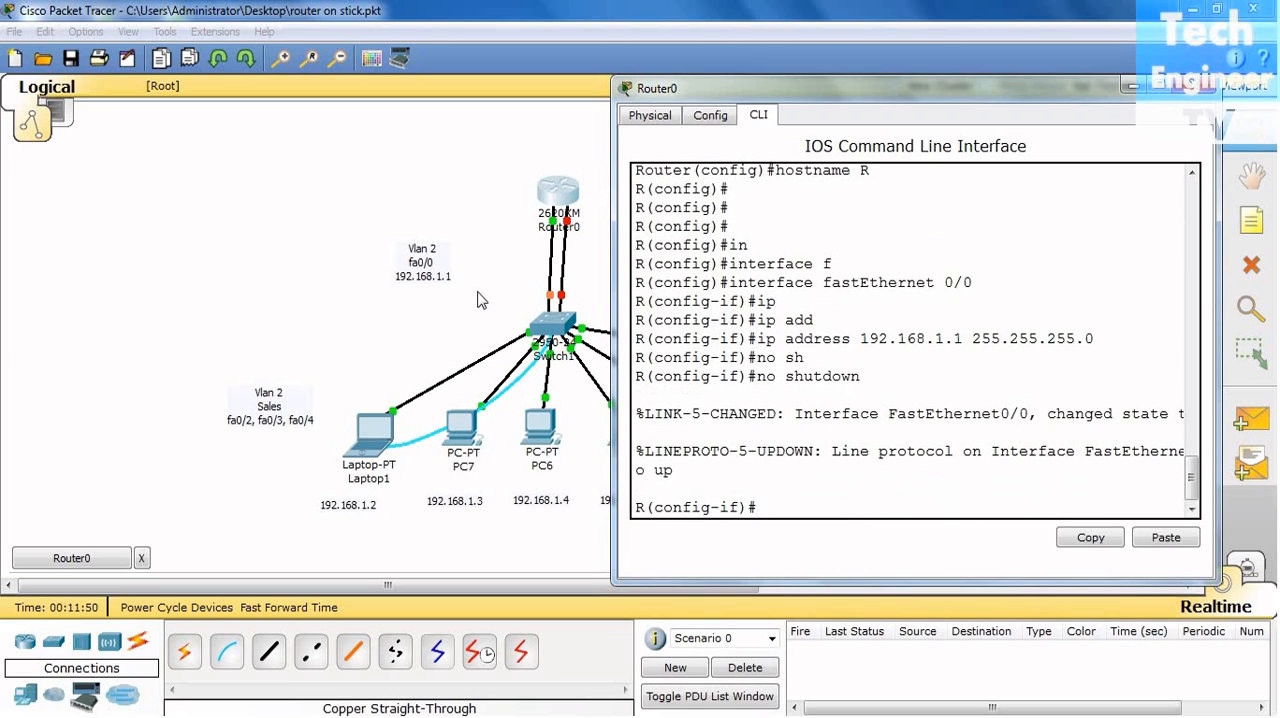
key("Return")
key("Return")
type("exdi")
key("BackSpace")
key("BackSpace")
type("it")
key("Return")
key("Return")
key("Return")
key("Return")
key("Return")
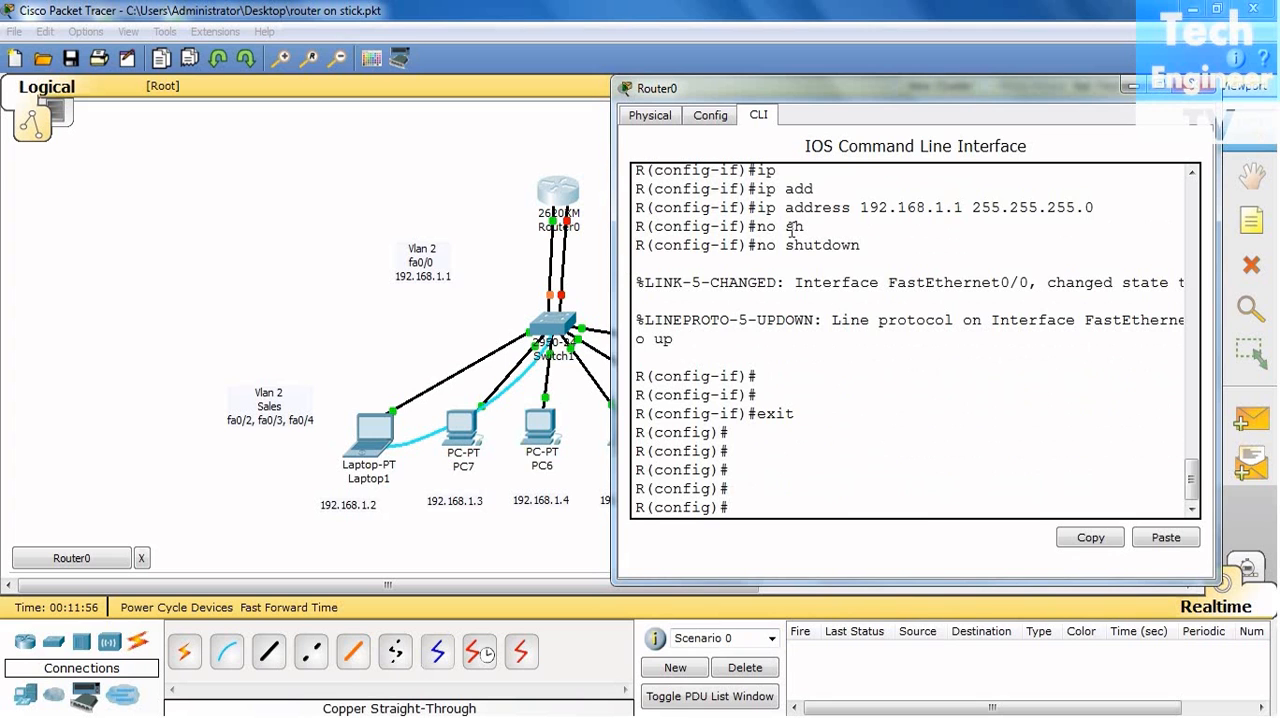
- Enter interface configuration mode for fastEthernet 1/0 on the router and check its link to the switch in the topology
left_click_drag(949, 88, 352, 77)
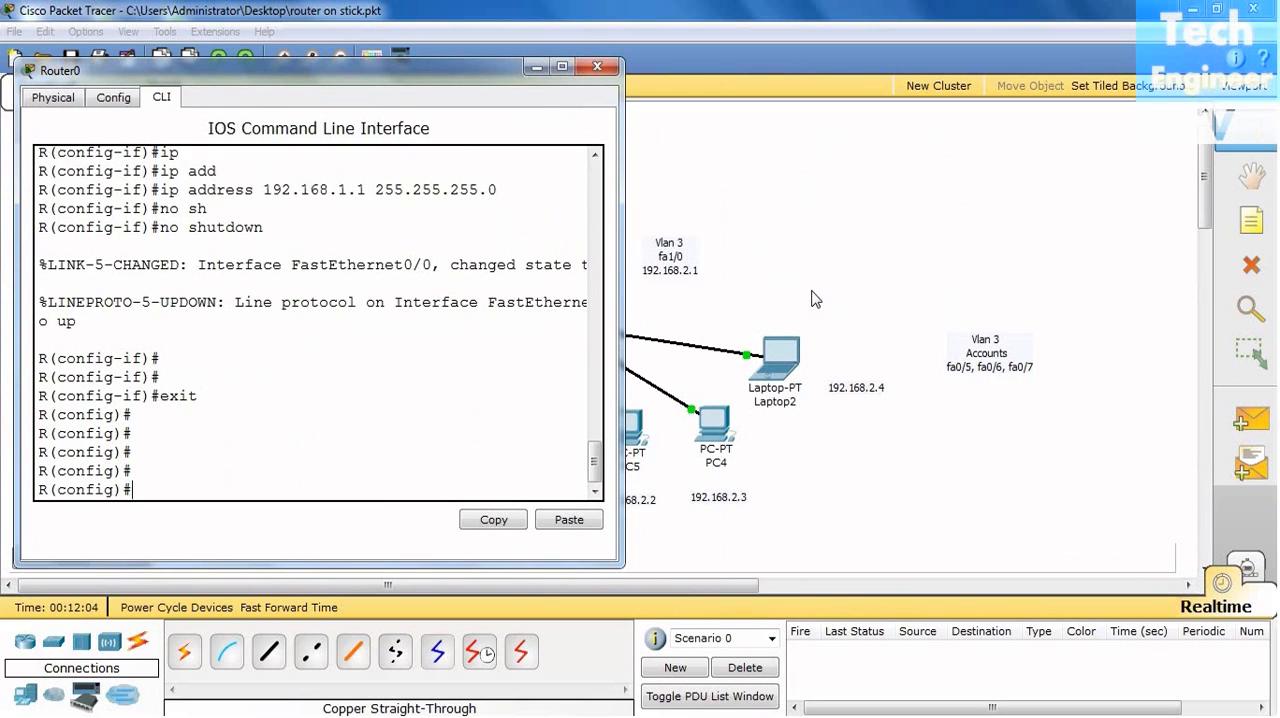
type("in")
key("Tab")
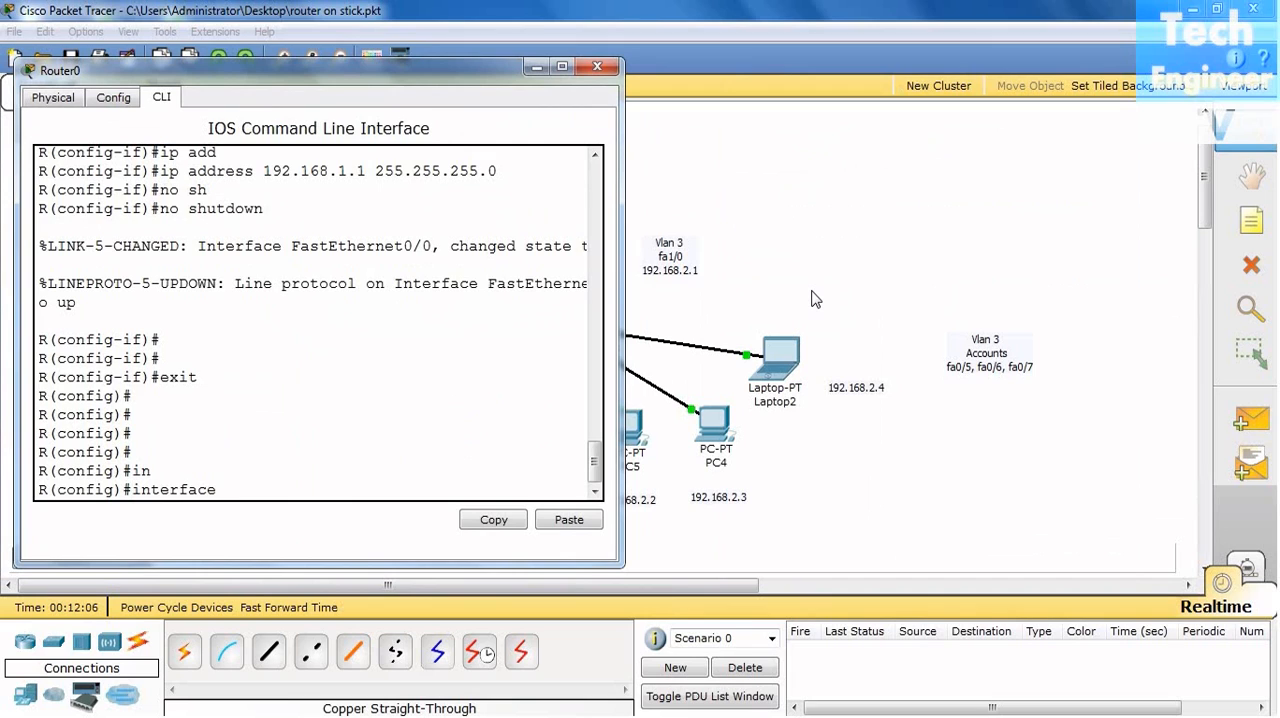
type("f")
key("Tab")
type("1")
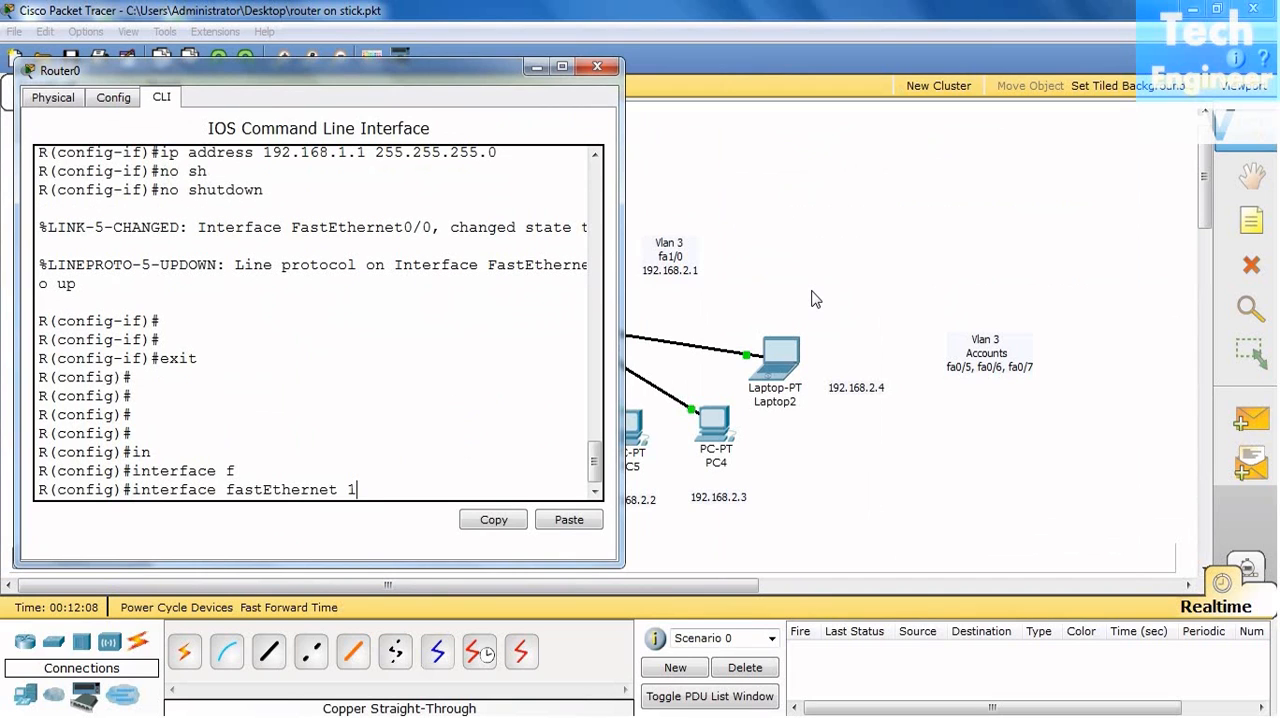
type("/0")
key("Return")
left_click(828, 282)
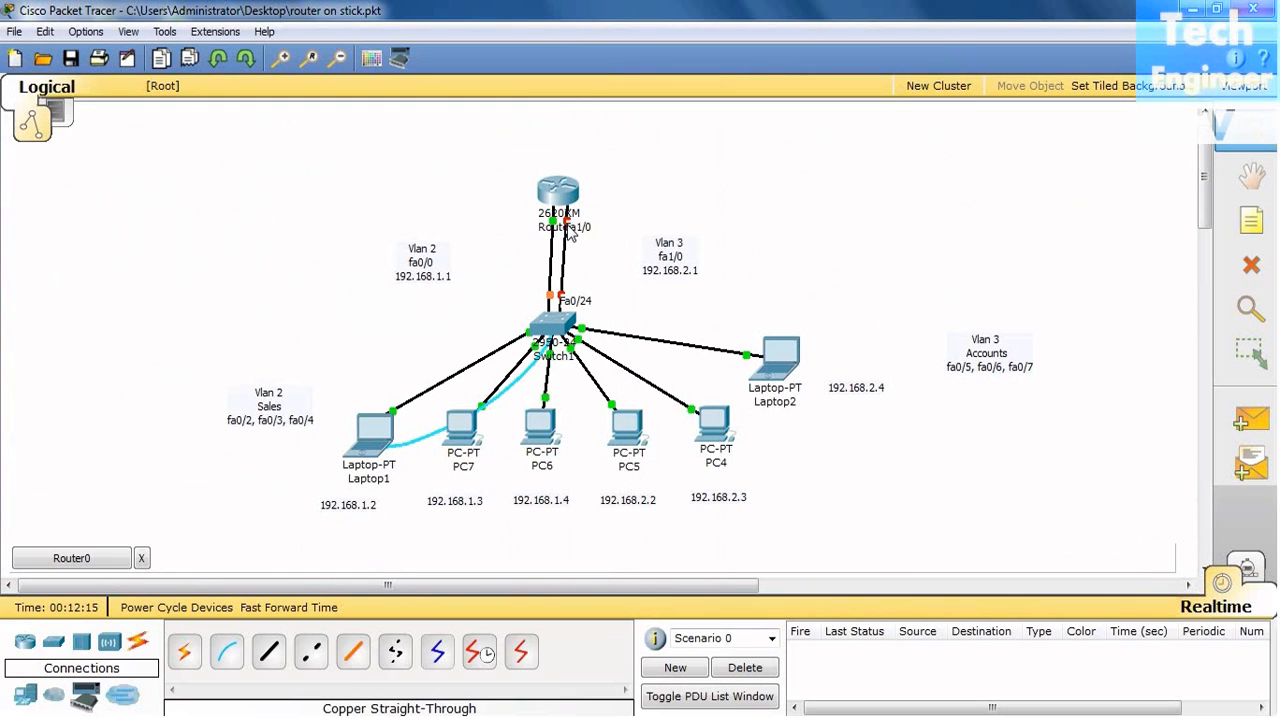
left_click(104, 566)
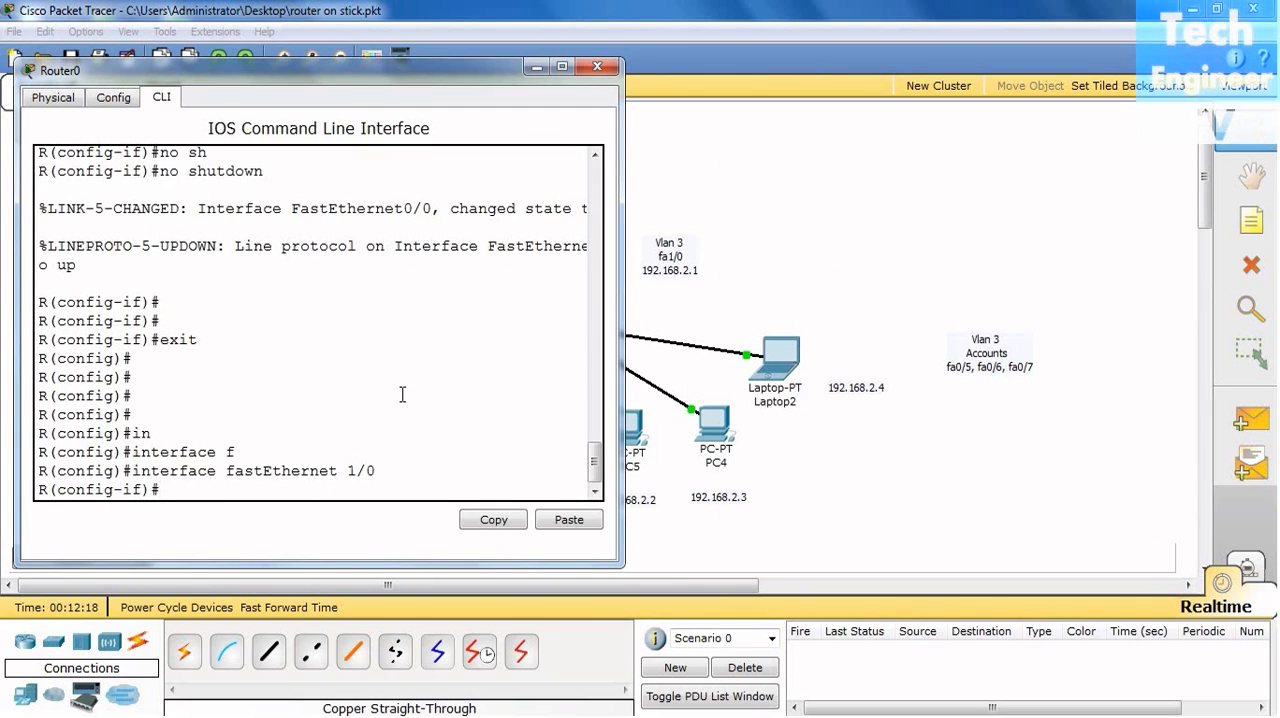
- Assign IP address 192.168.2.1 with subnet mask 255.255.255.0 to the router's fastEthernet 1/0
type("ip add")
key("Tab")
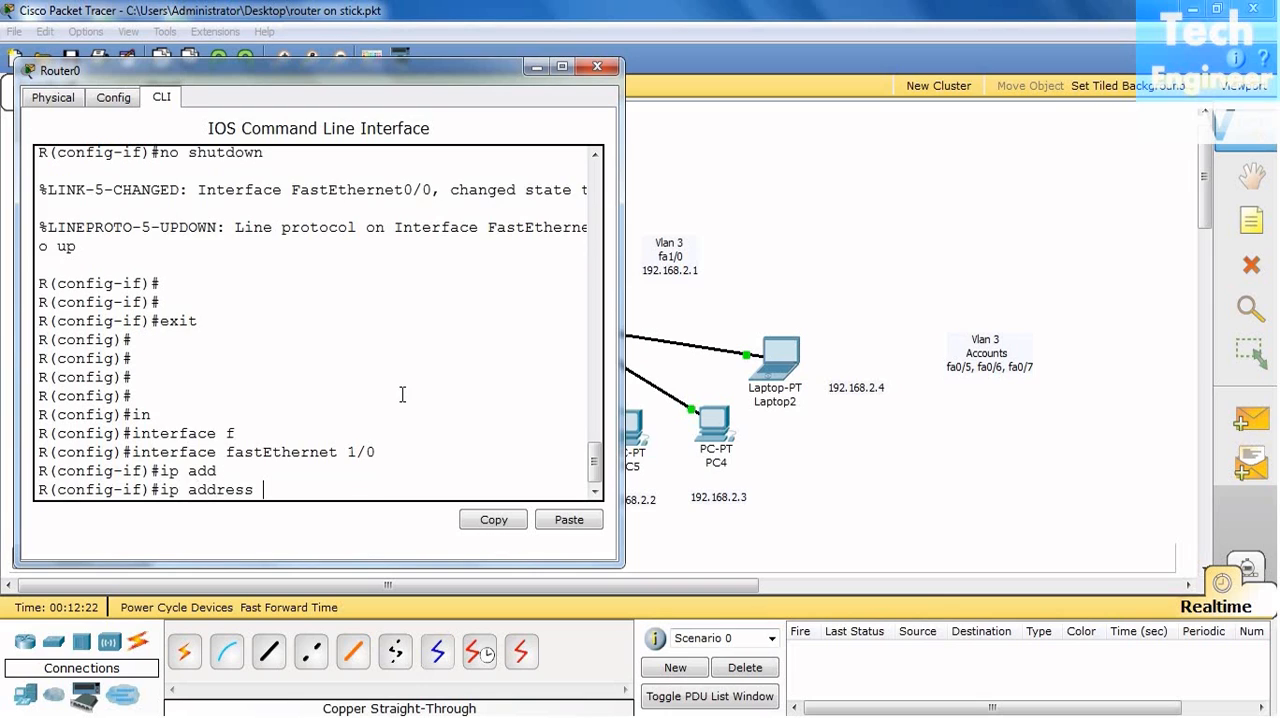
type("192.168.2.1")
key("Return")
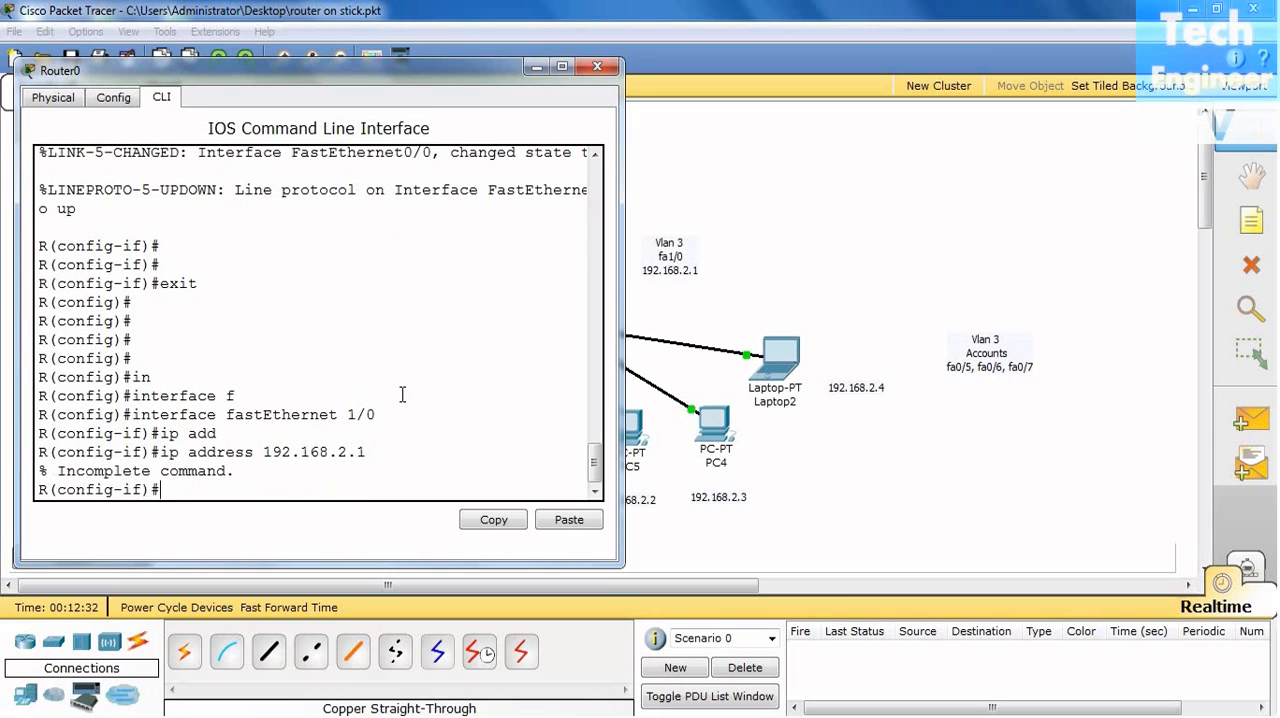
key("Up")
type("255.255.255.0")
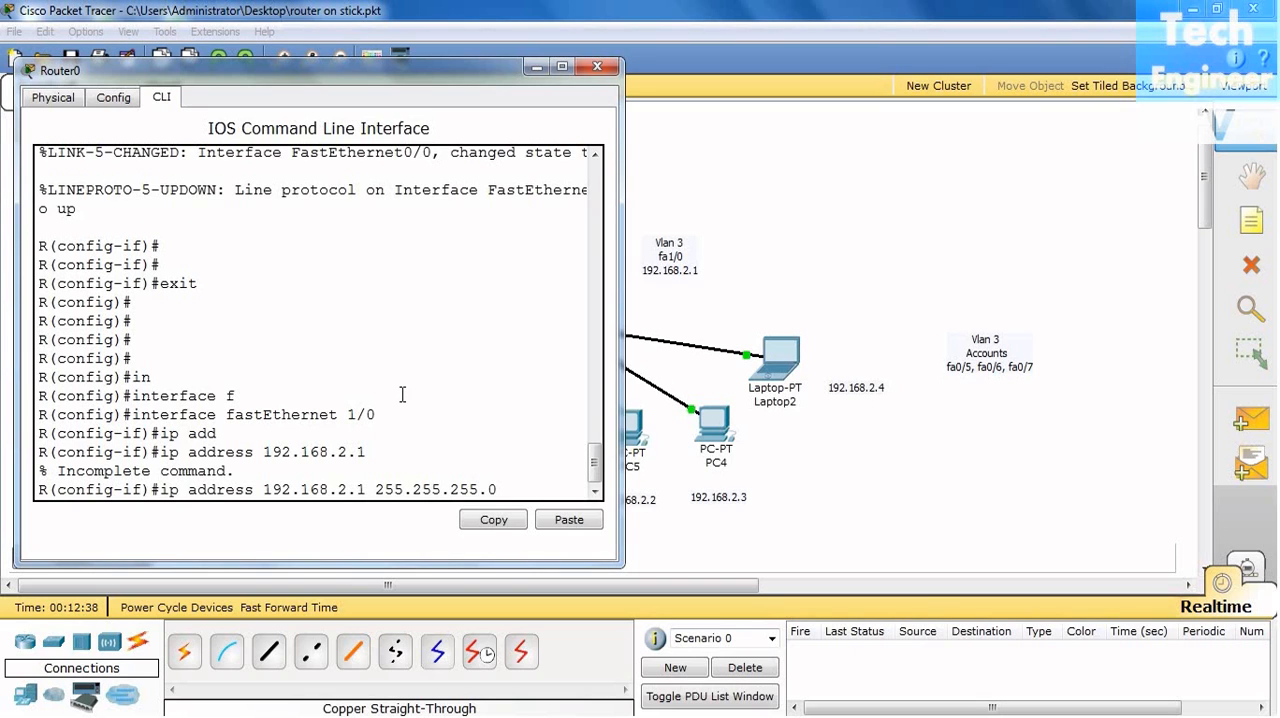
key("Return")
- Enable the router's fastEthernet 1/0 interface with "no shutdown"
type("no sh")
key("Tab")
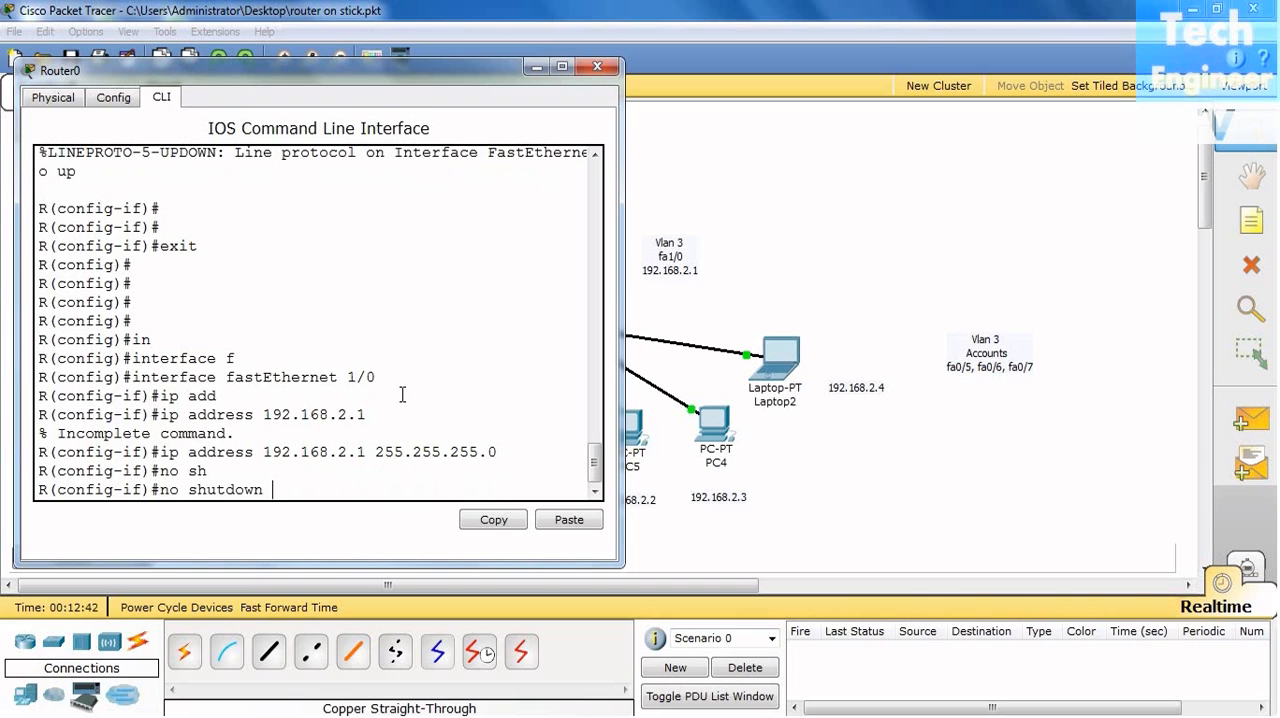
key("Return")
key("Return")
key("Return")
key("Return")
key("Return")
key("Return")
- Exit the fastEthernet 1/0 configuration and close the Router0 window
type("exirt")
key("BackSpace")
key("BackSpace")
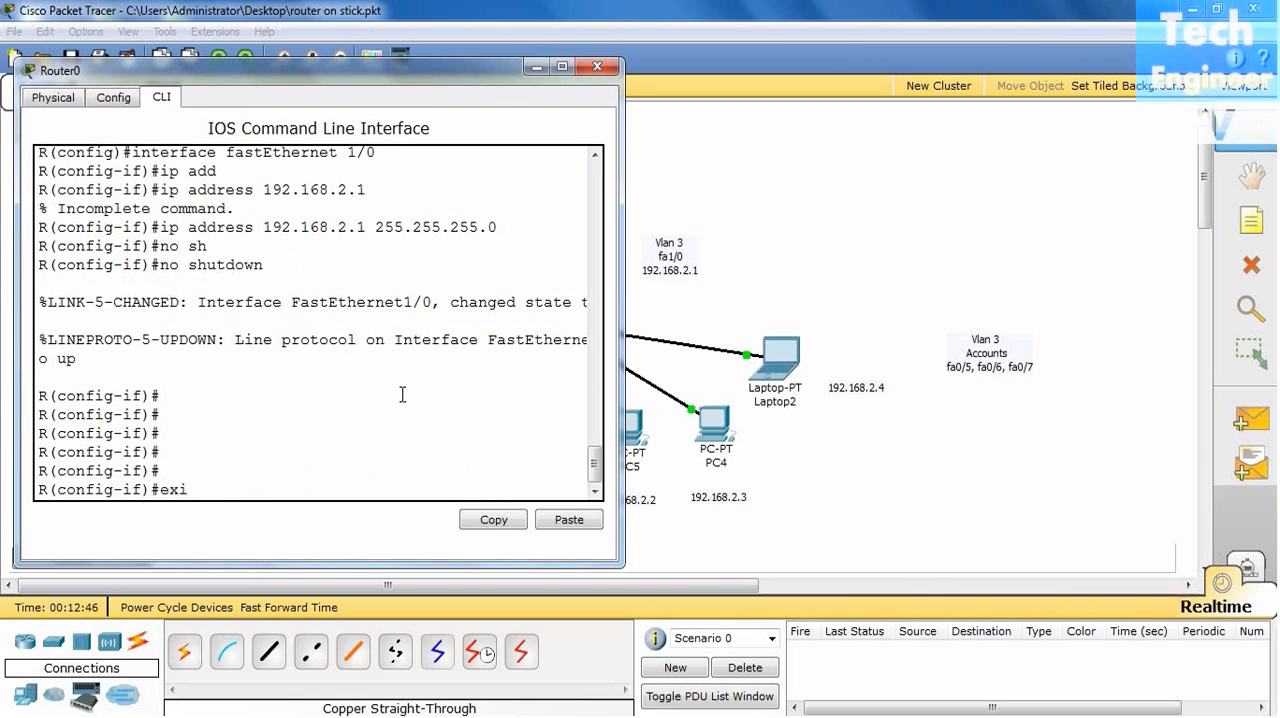
type("t")
key("Return")
key("Return")
key("Return")
key("Return")
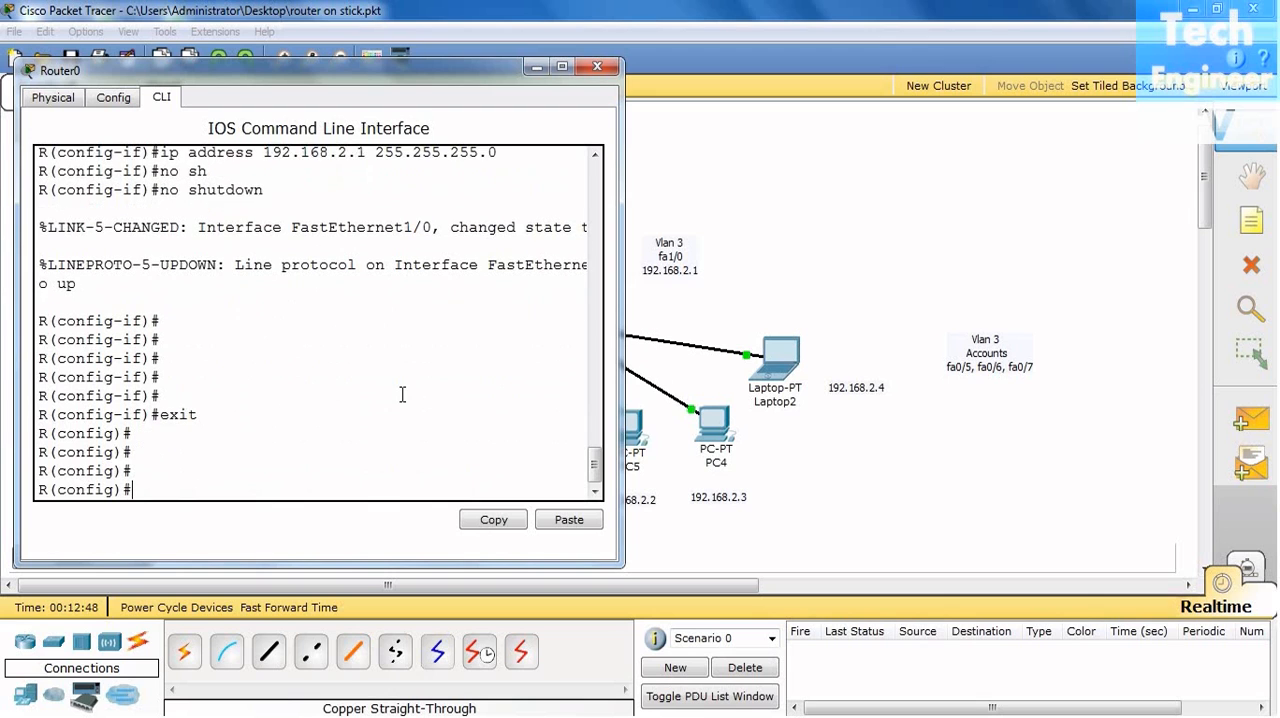
left_click(598, 68)
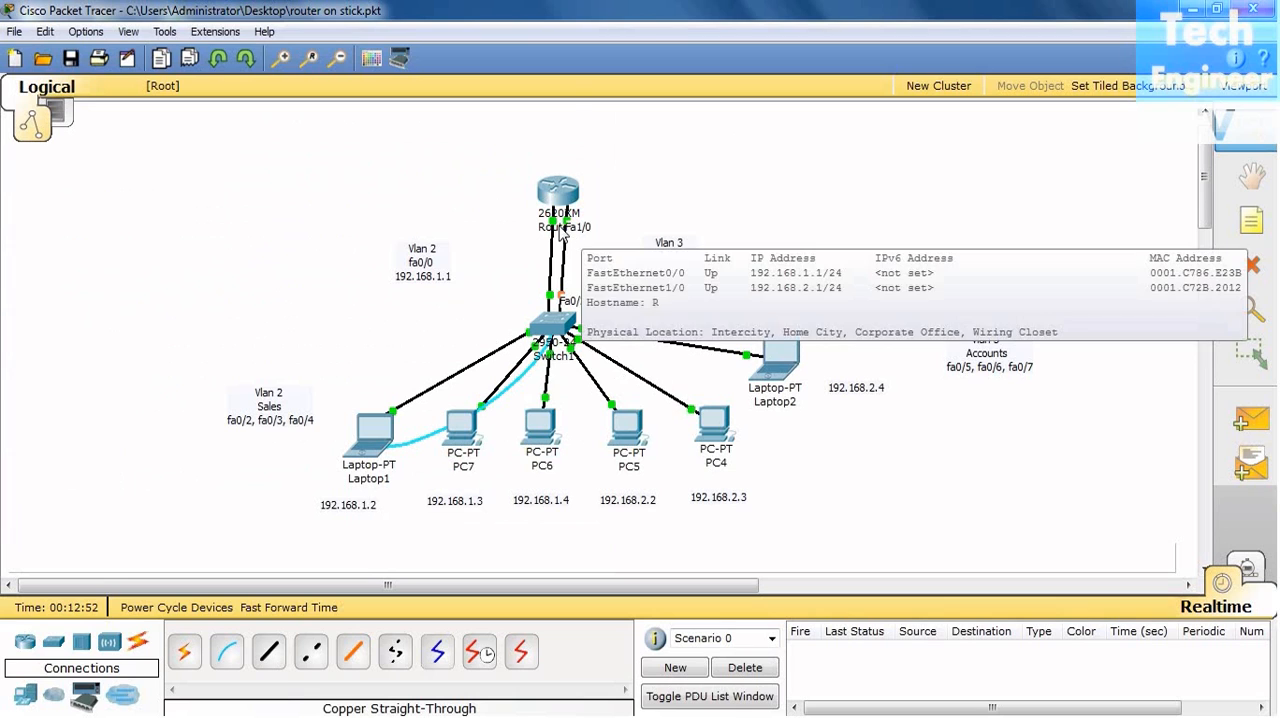
- Open Laptop1's Command Prompt and shift its window towards the corner of the workspace
mouse_move(566, 204)
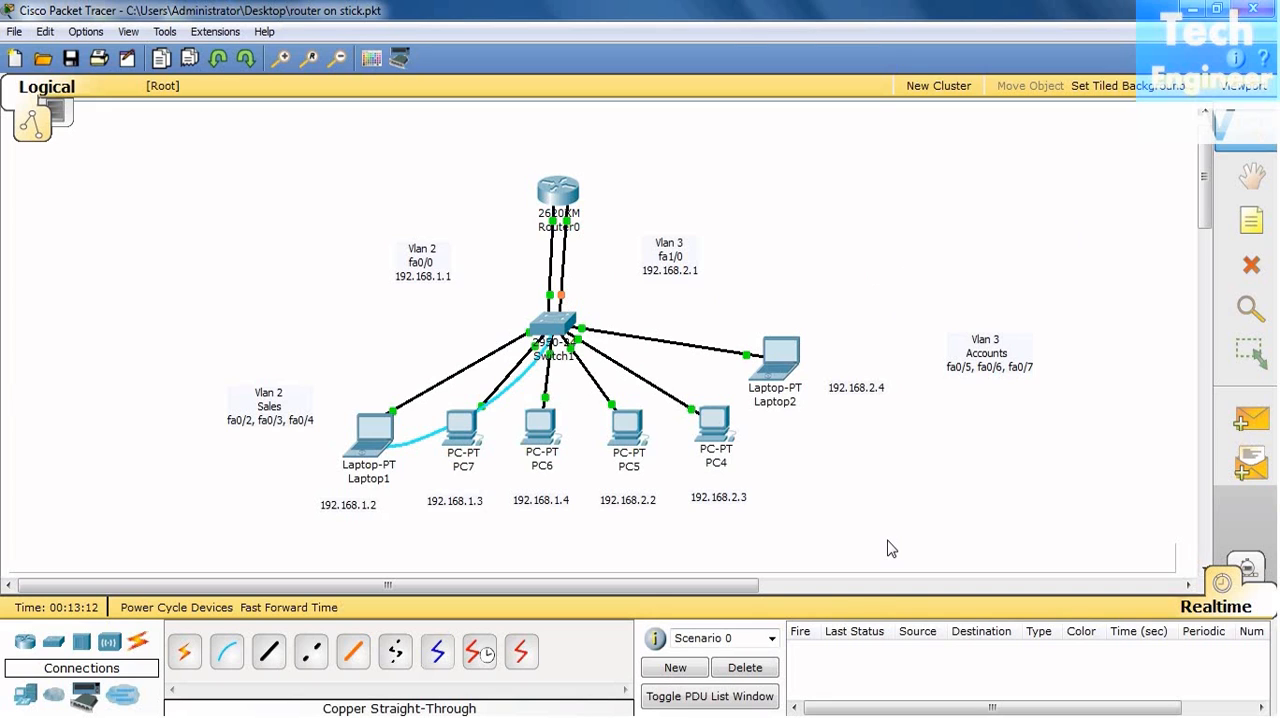
mouse_move(555, 335)
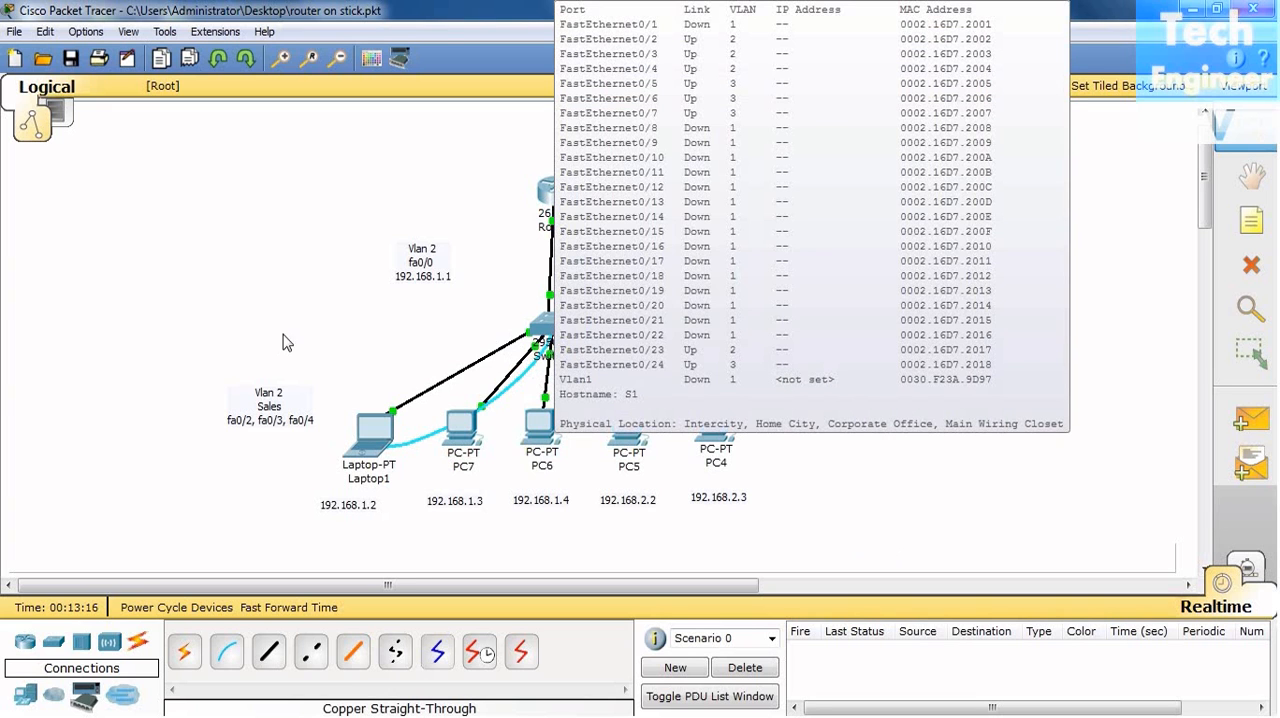
left_click(372, 432)
left_click(541, 232)
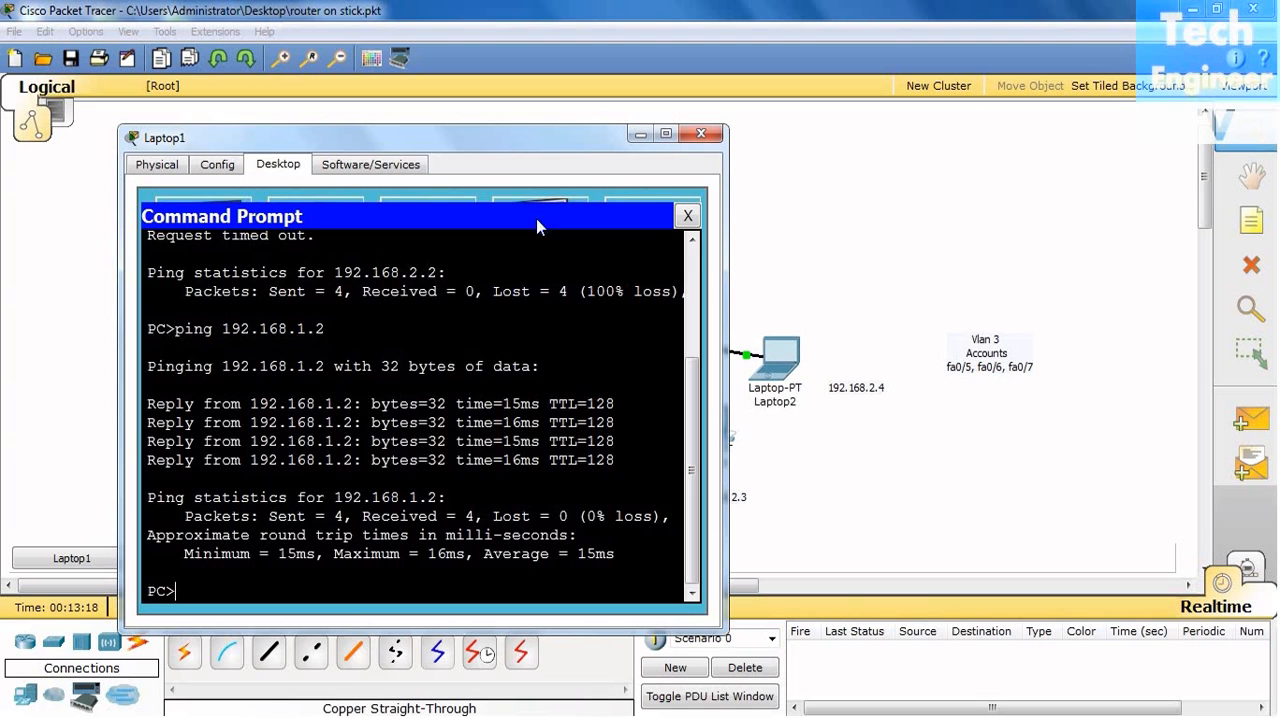
left_click_drag(535, 148, 473, 93)
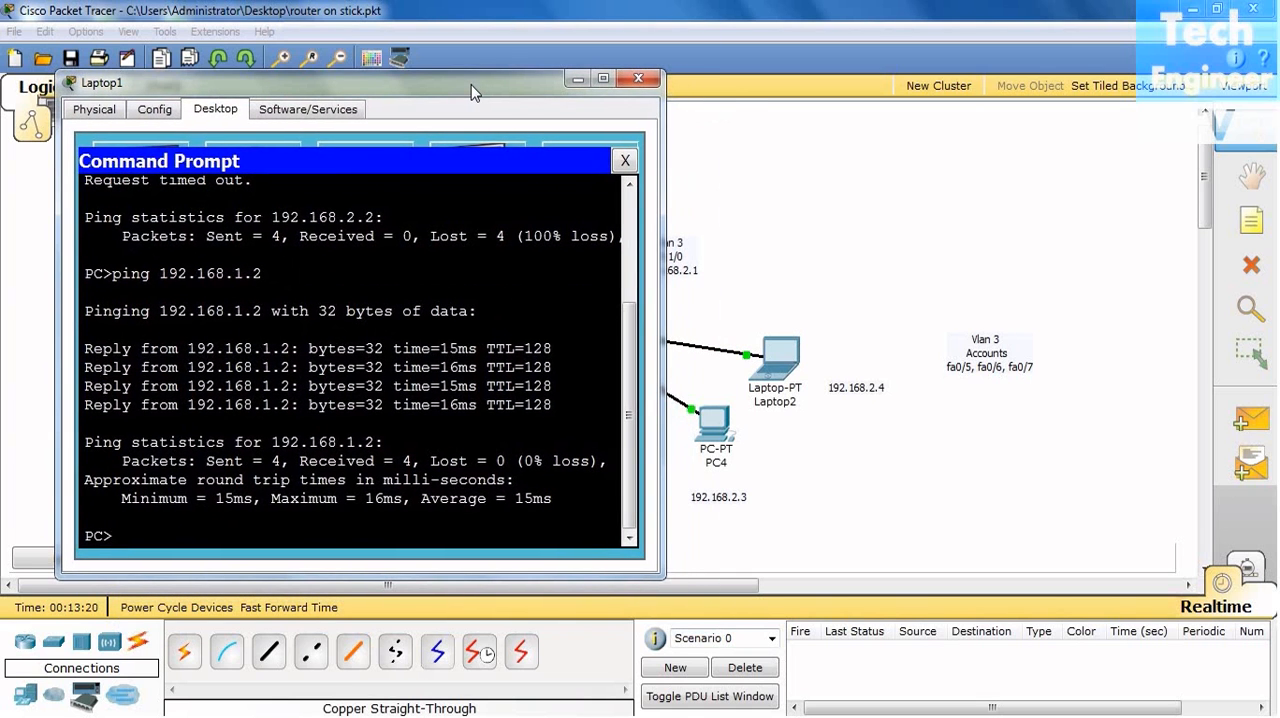
- Ping 192.168.2.2 from Laptop1 to test connectivity from VLAN 2 to VLAN 3
key("Up")
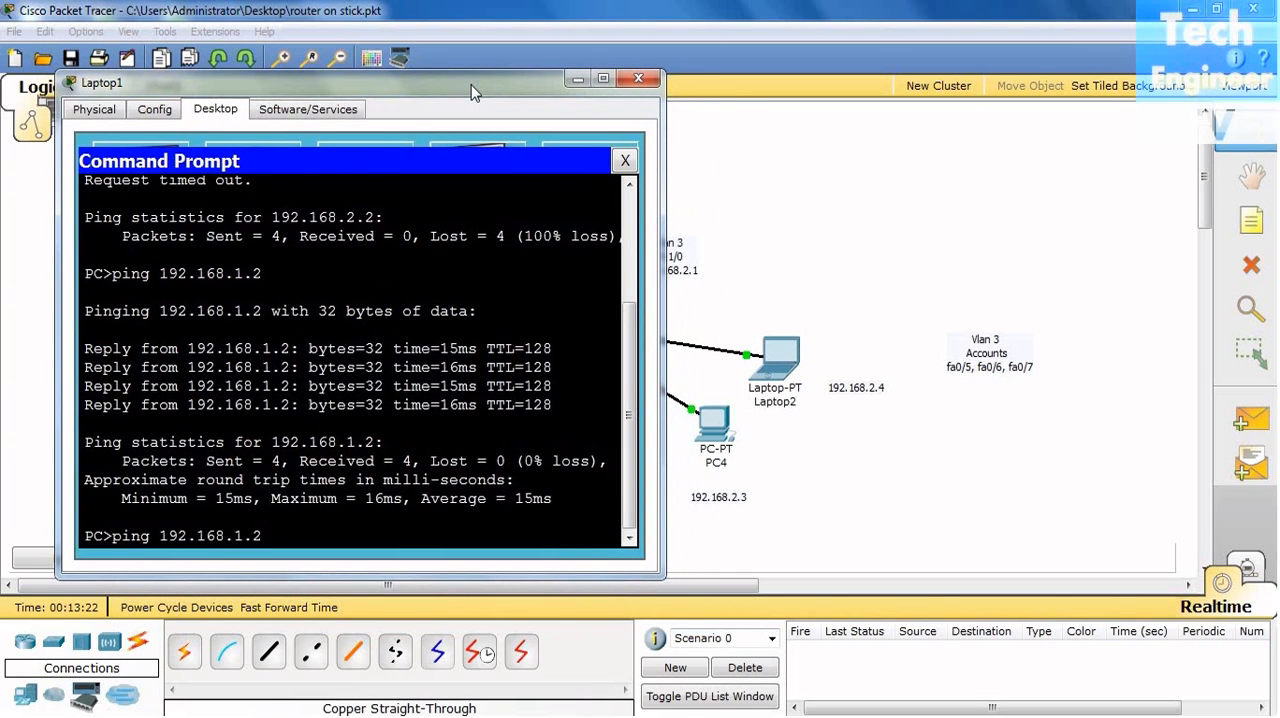
key("BackSpace")
key("BackSpace")
key("BackSpace")
type("2.2")
key("Return")
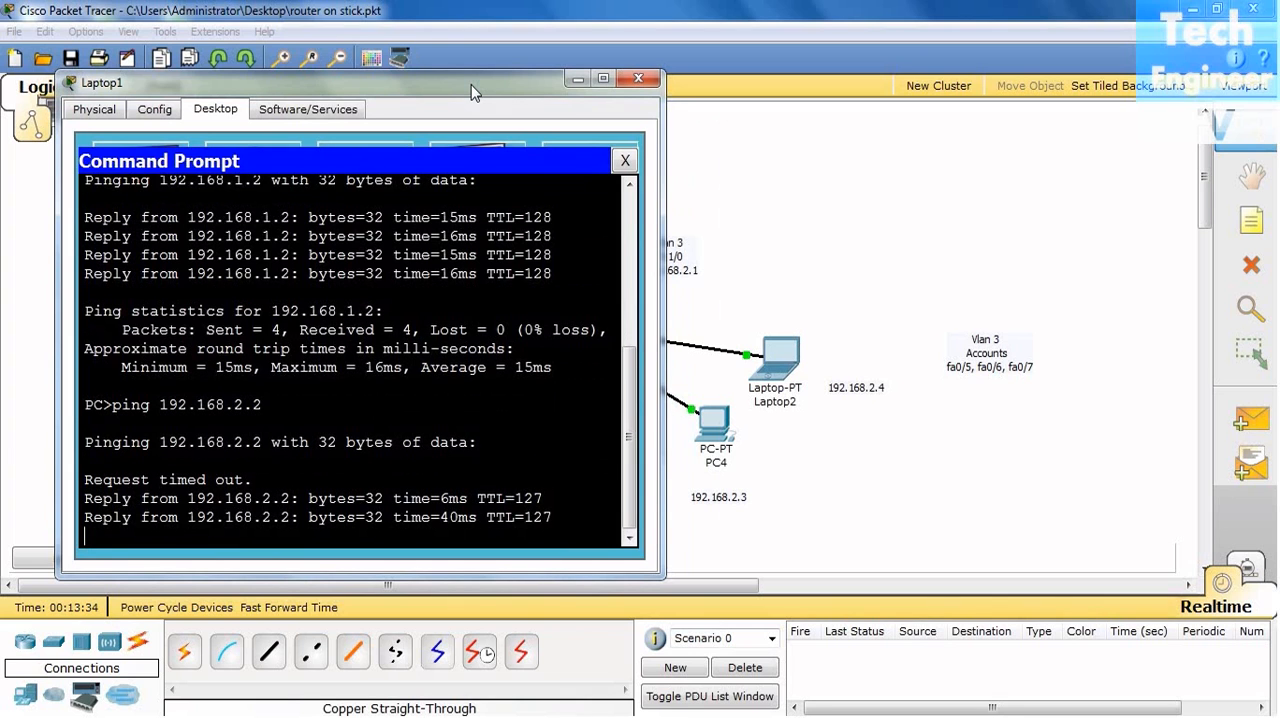
- Review the ping output for 192.168.2.2 against the earlier pings and close the Laptop1 window
scroll(421, 528, "up", 4)
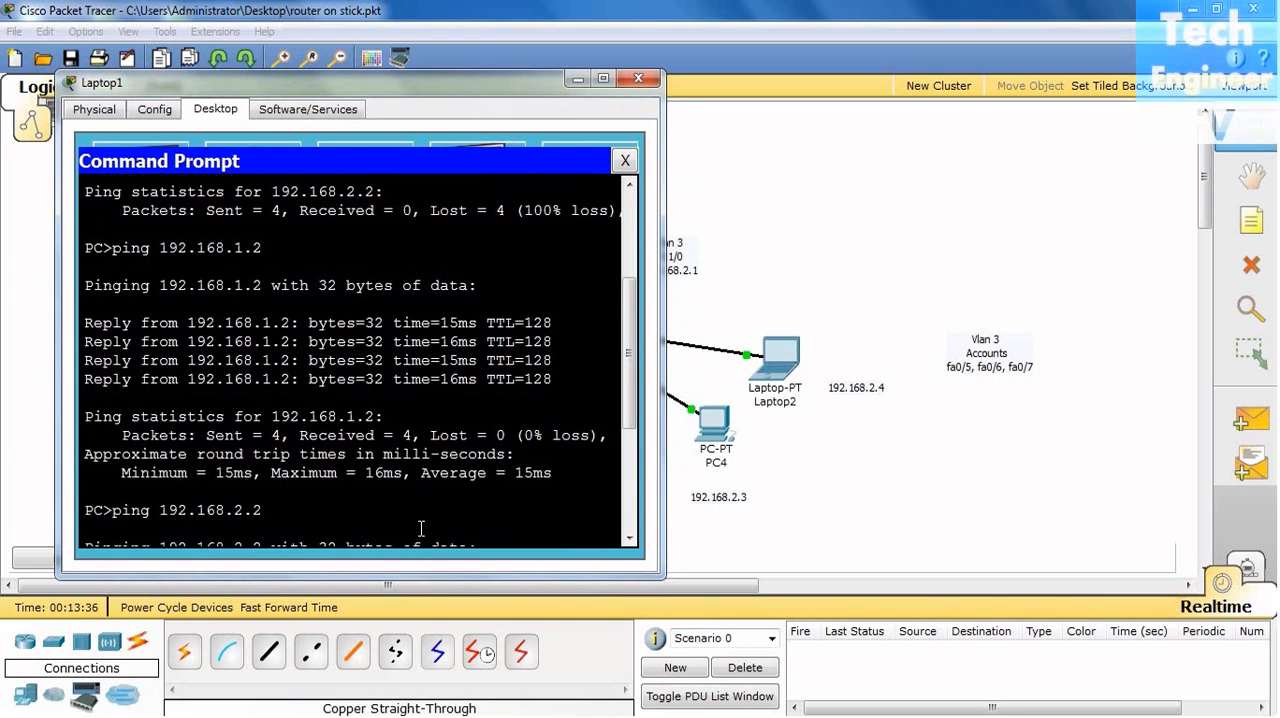
scroll(421, 528, "up", 4)
scroll(560, 337, "down", 8)
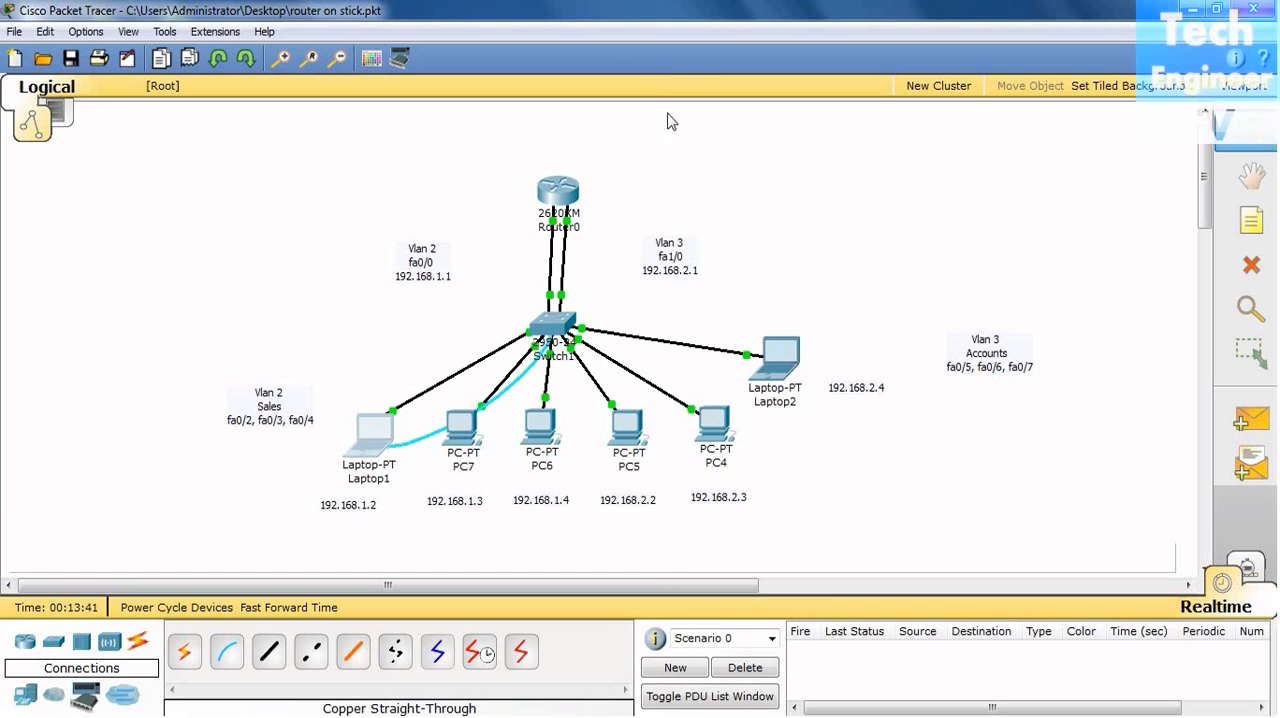
left_click(638, 78)
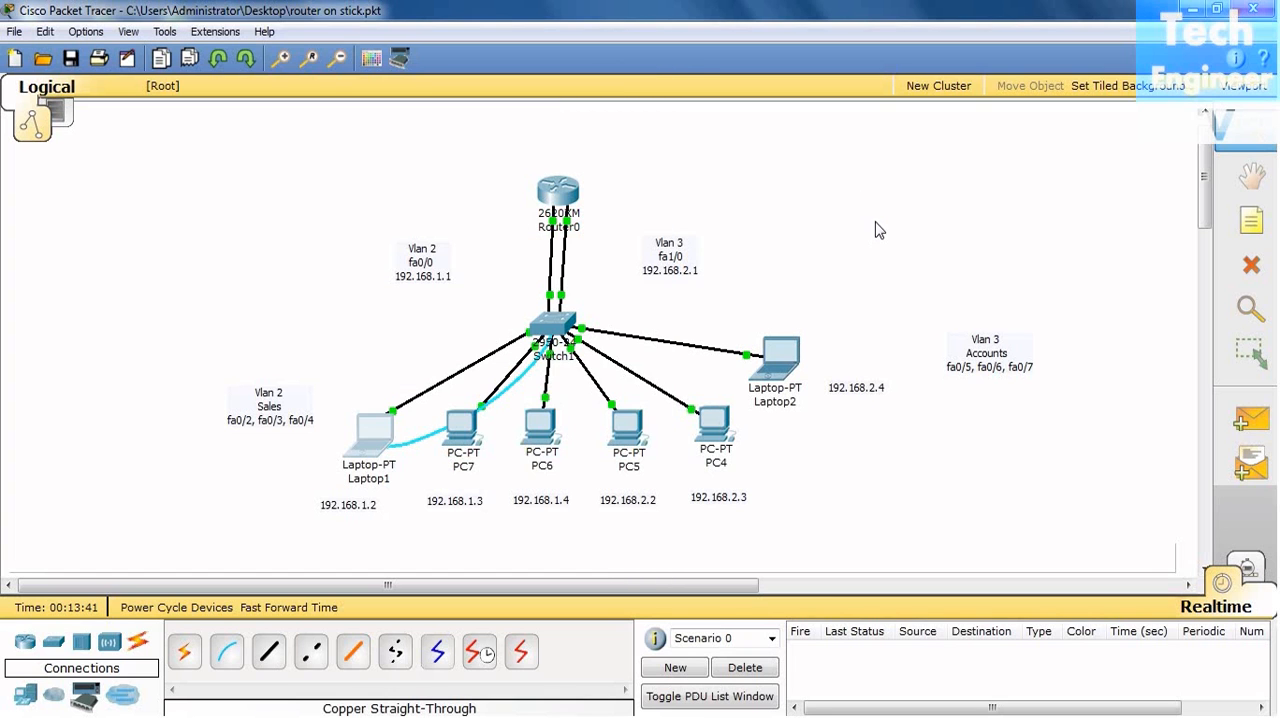
- Open Laptop2's Command Prompt and move its window clear of the router and switch
left_click(782, 355)
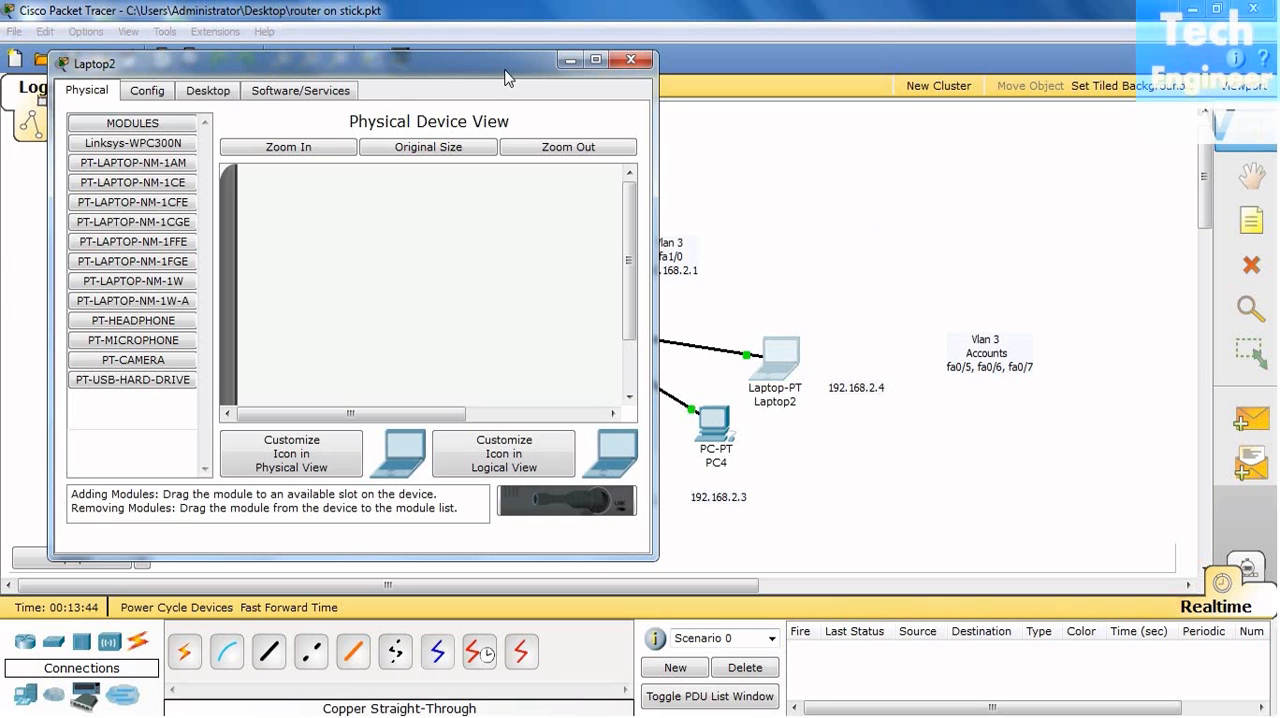
left_click_drag(506, 71, 1125, 38)
left_click(831, 62)
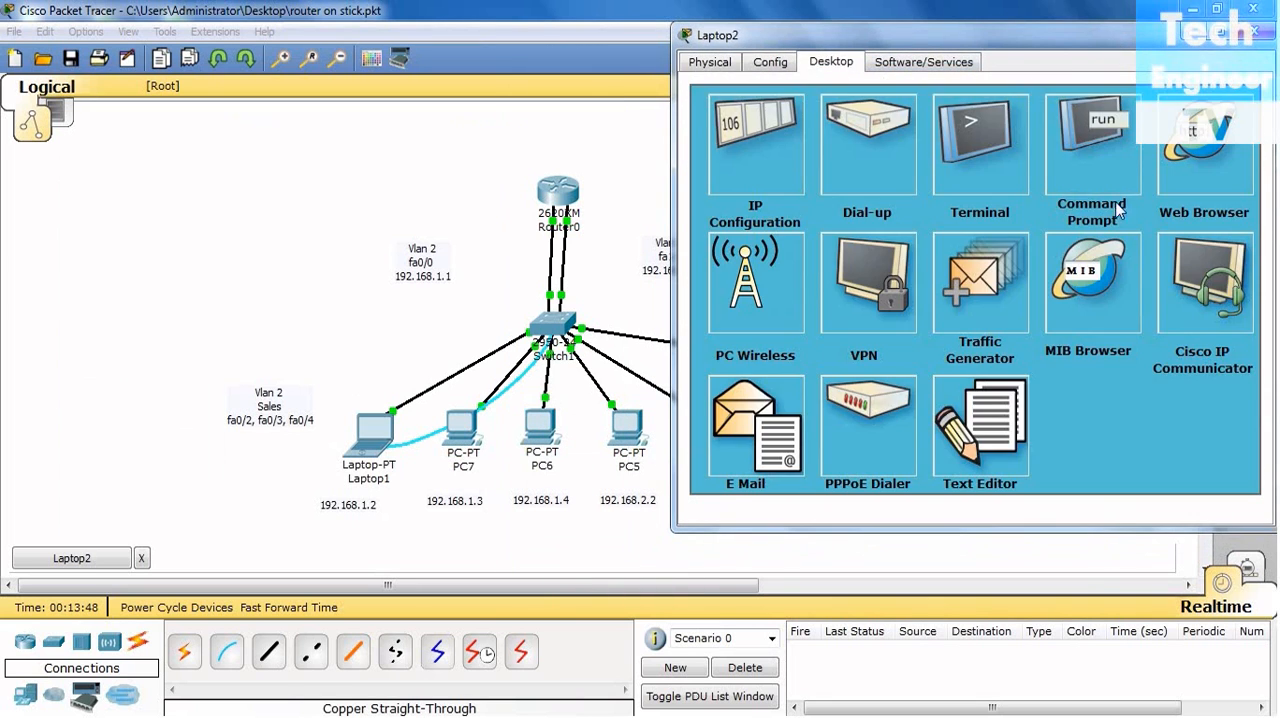
left_click(1094, 164)
left_click_drag(1094, 46, 1063, 60)
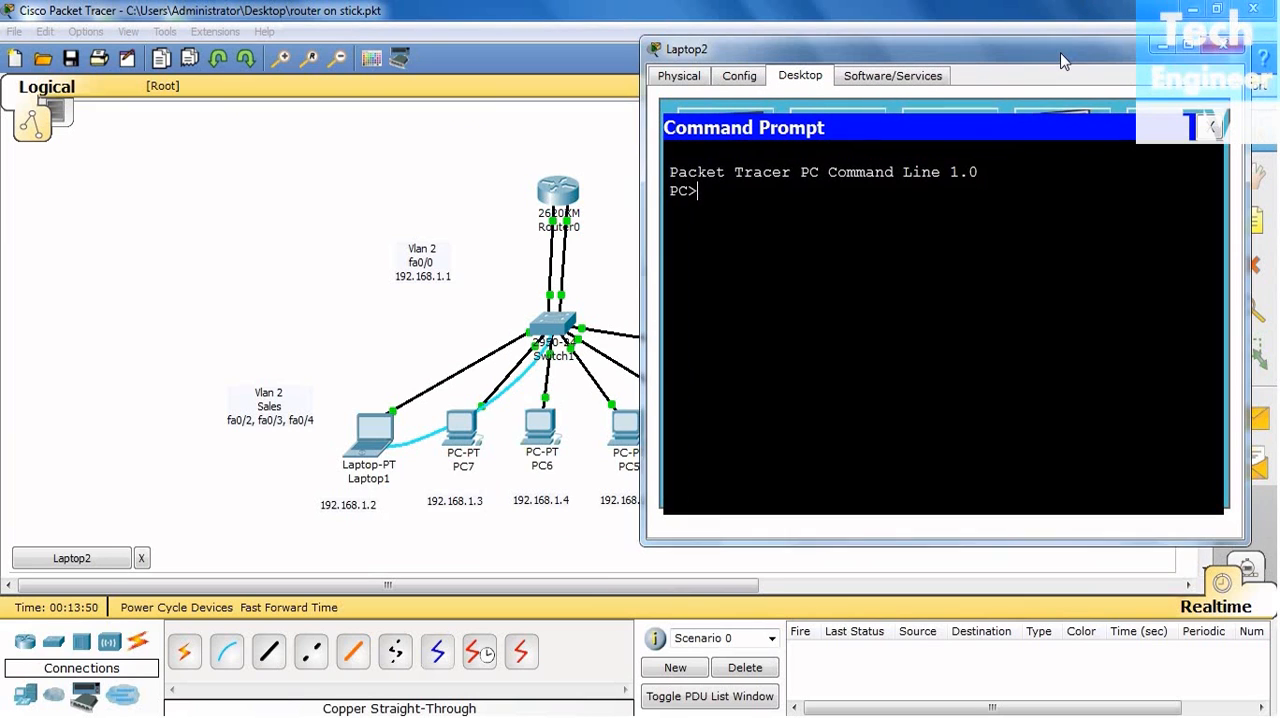
- Ping 192.168.1.2 from Laptop2 to test connectivity from VLAN 3 to Laptop1 in VLAN 2
type("ping")
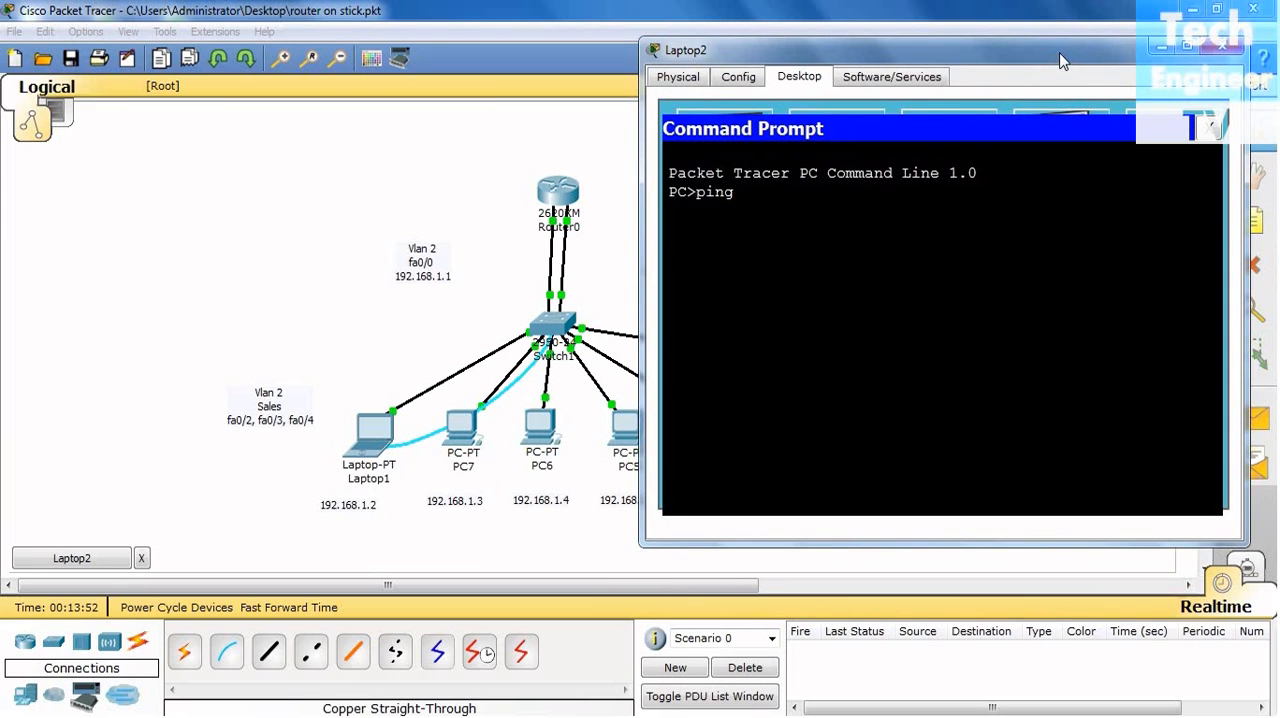
type(" 192.168.1.2")
key("Return")
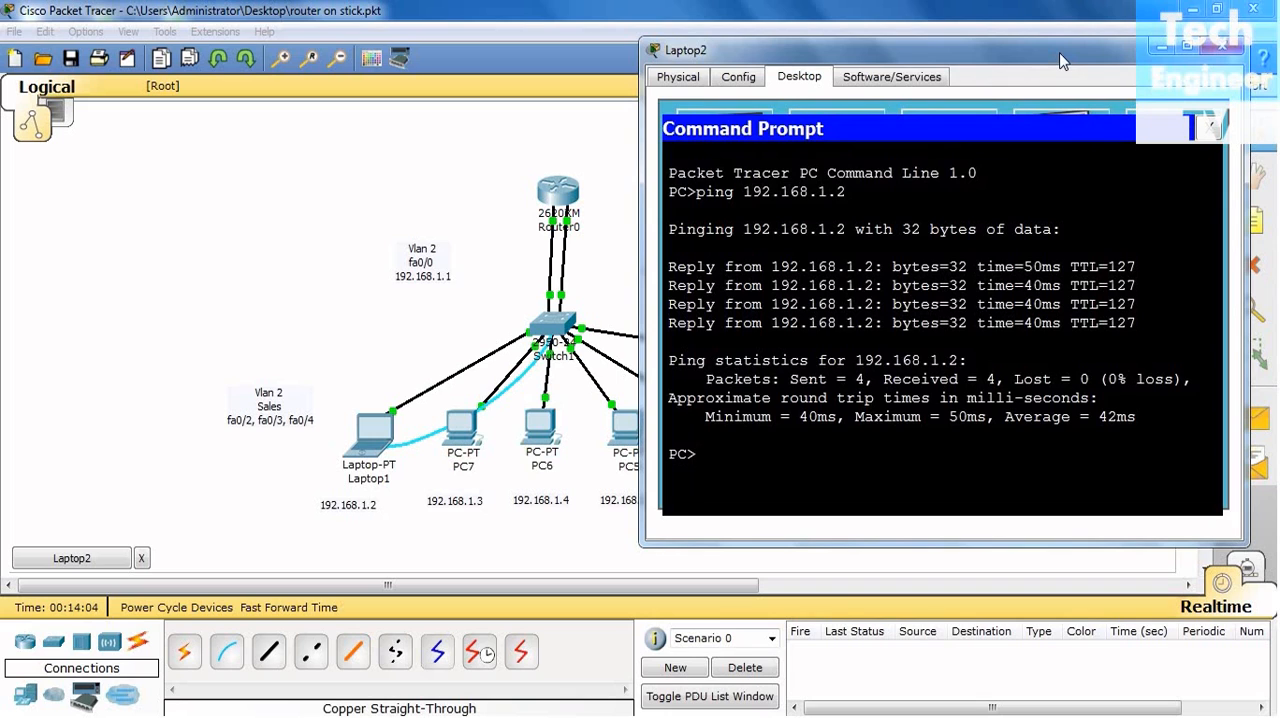
- Ping PC7 at 192.168.1.3 from Laptop2 and close the Laptop2 window
key("Up")
key("BackSpace")
type("3")
key("Return")
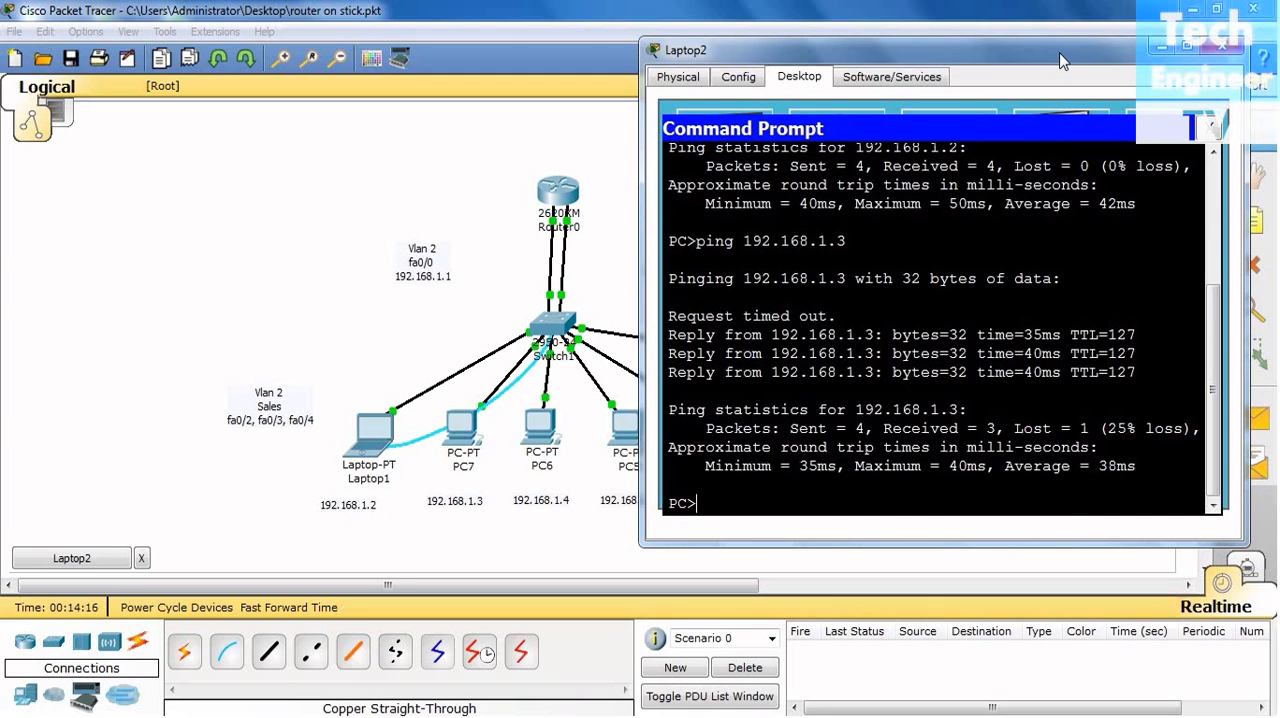
left_click(1217, 51)
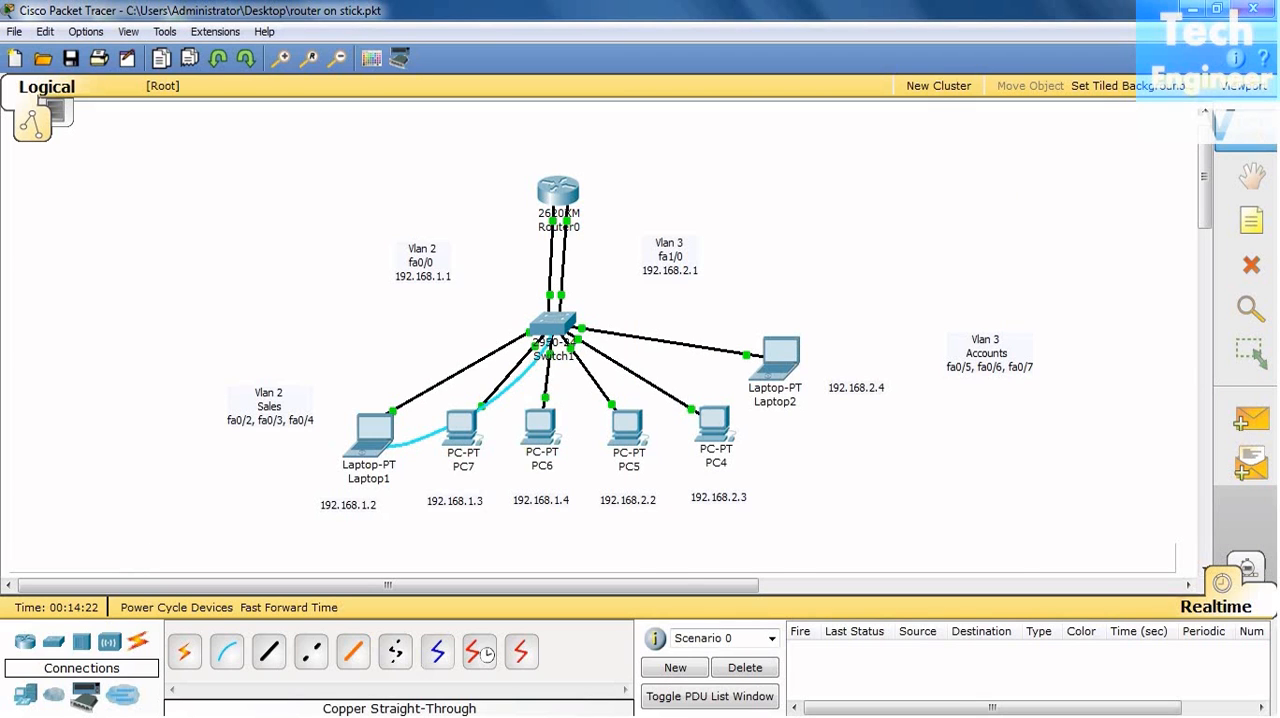